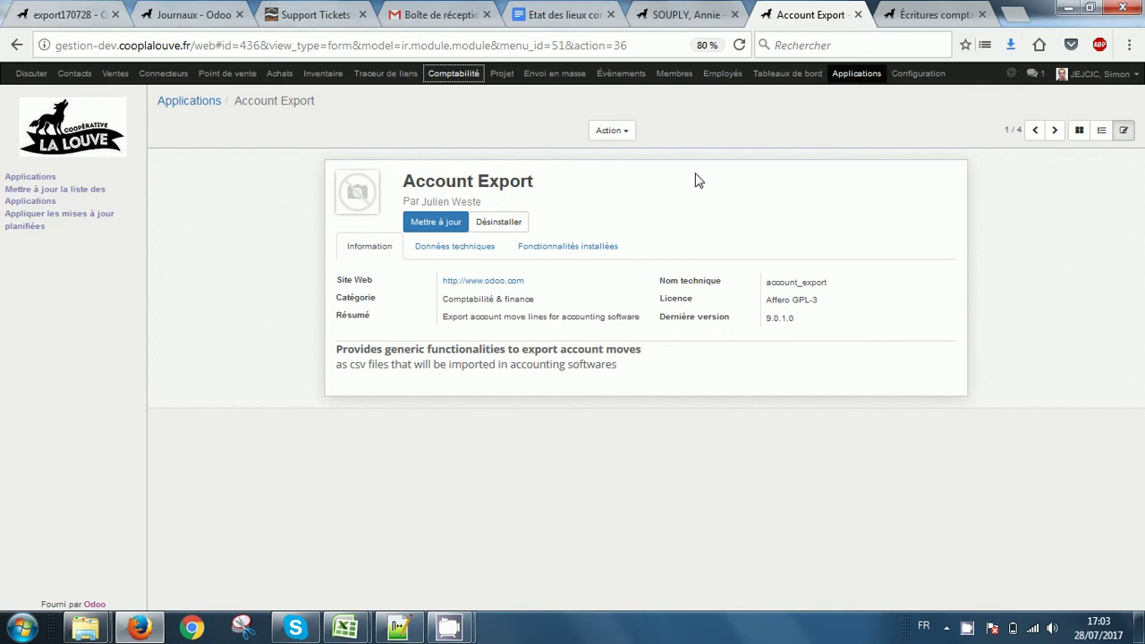
Review the Account Export module, and check the Export Comptable right on the user's record.
triple_click(490, 181)
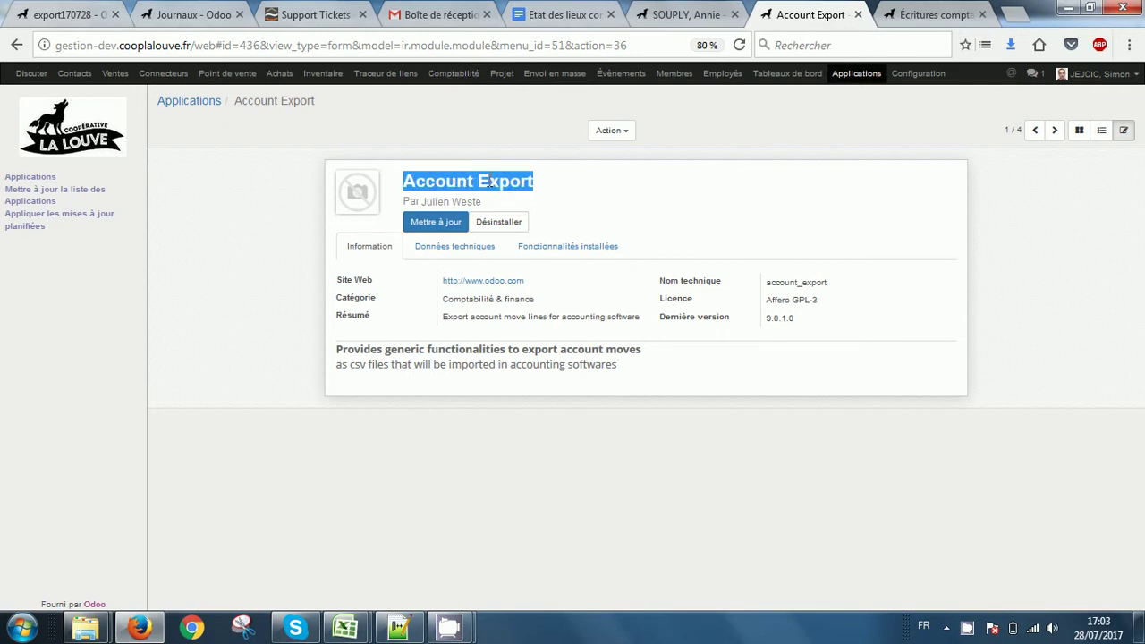
click(663, 203)
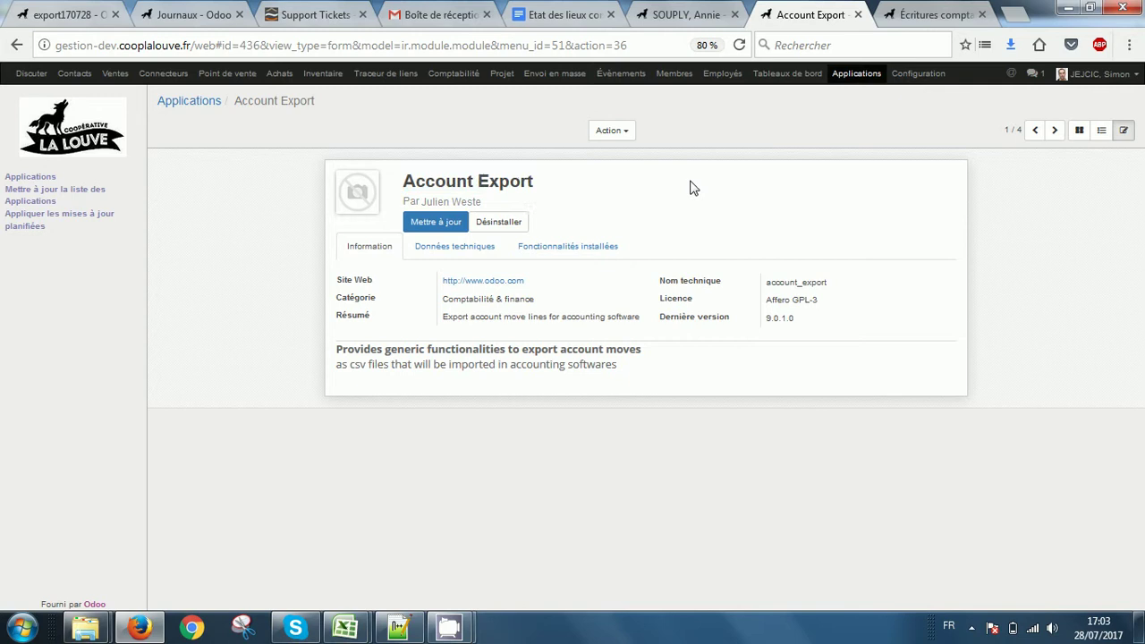
click(694, 18)
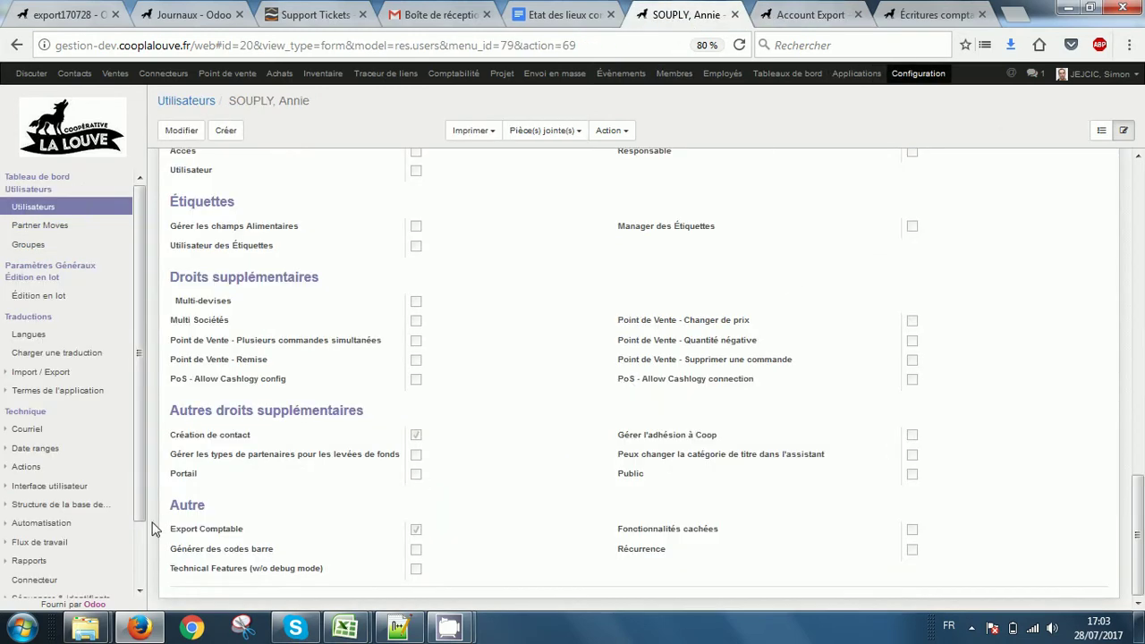
drag(167, 537, 304, 537)
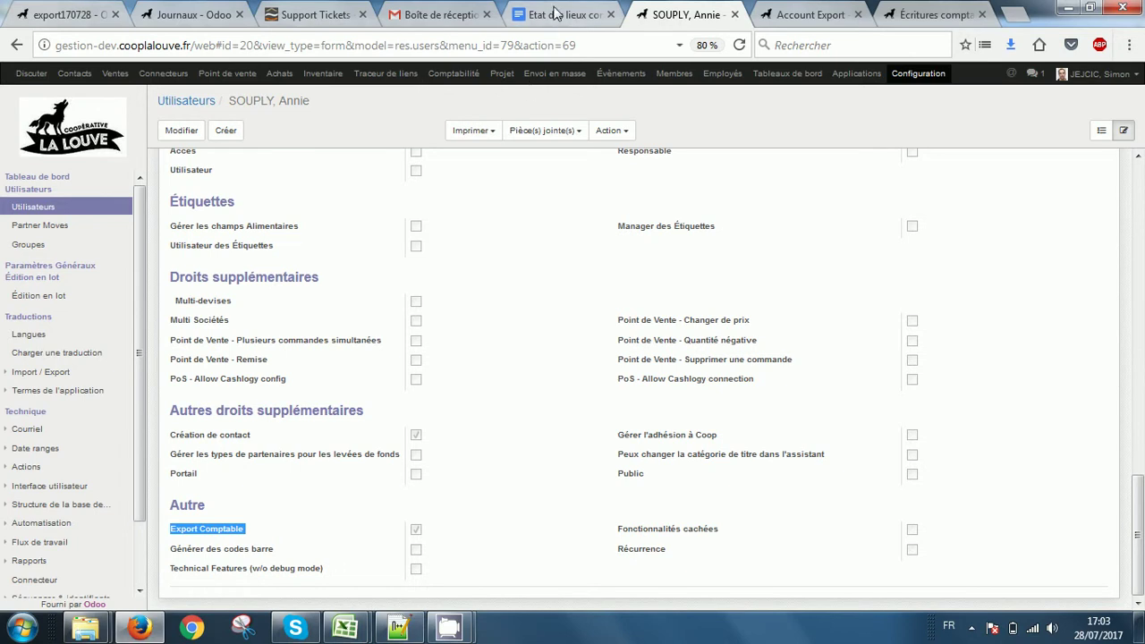
Open the Achats frais généraux journal and examine its export code and export grouping fields.
click(176, 19)
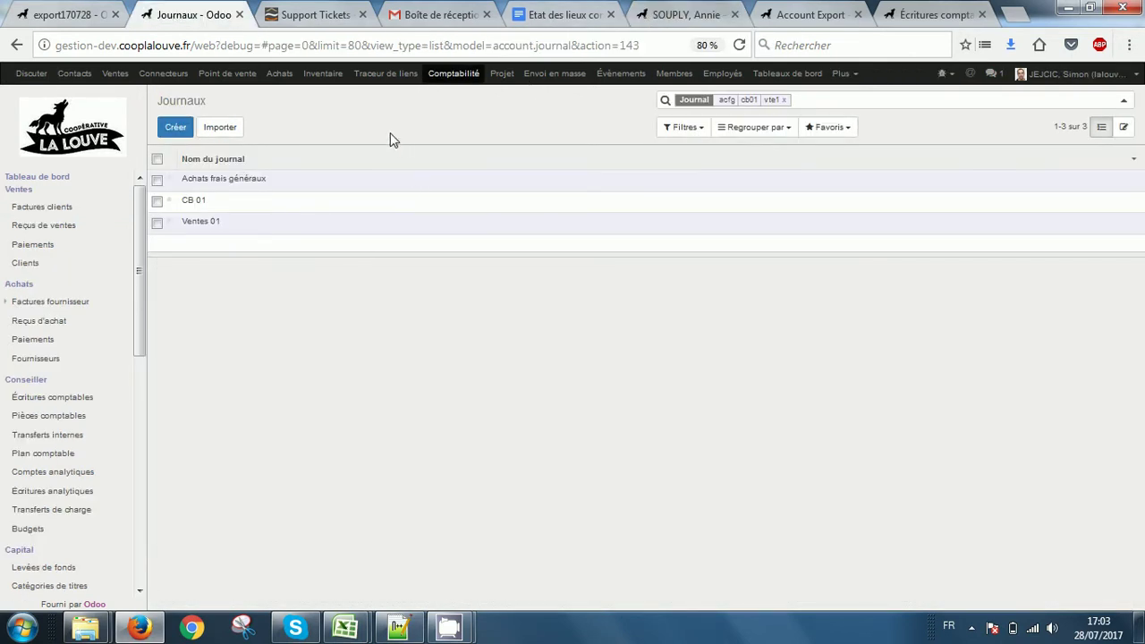
click(264, 186)
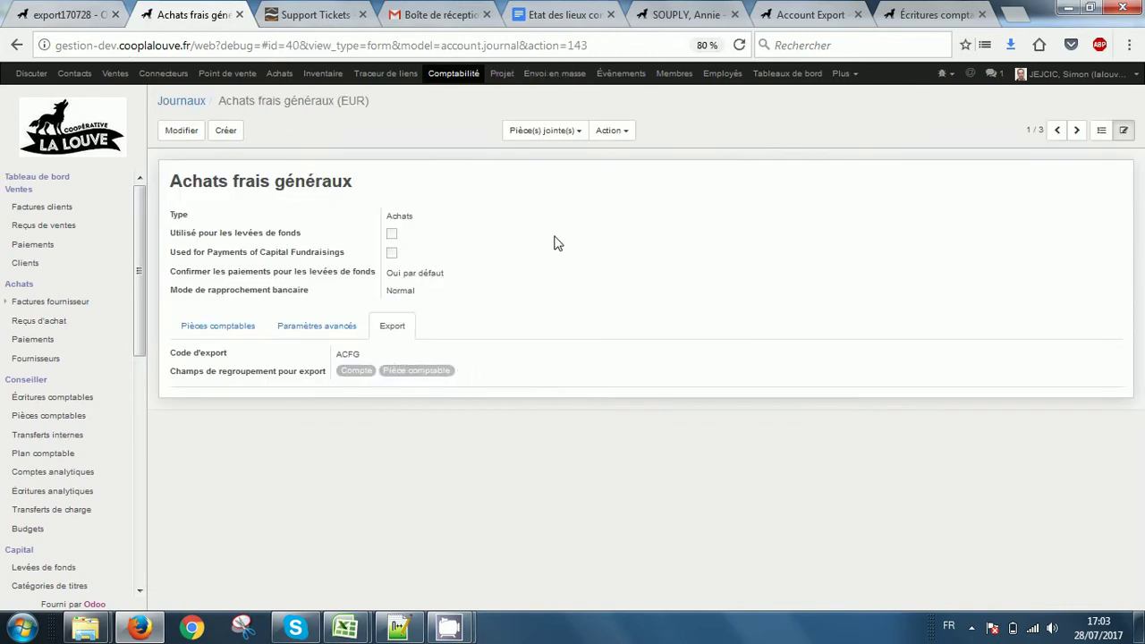
triple_click(291, 179)
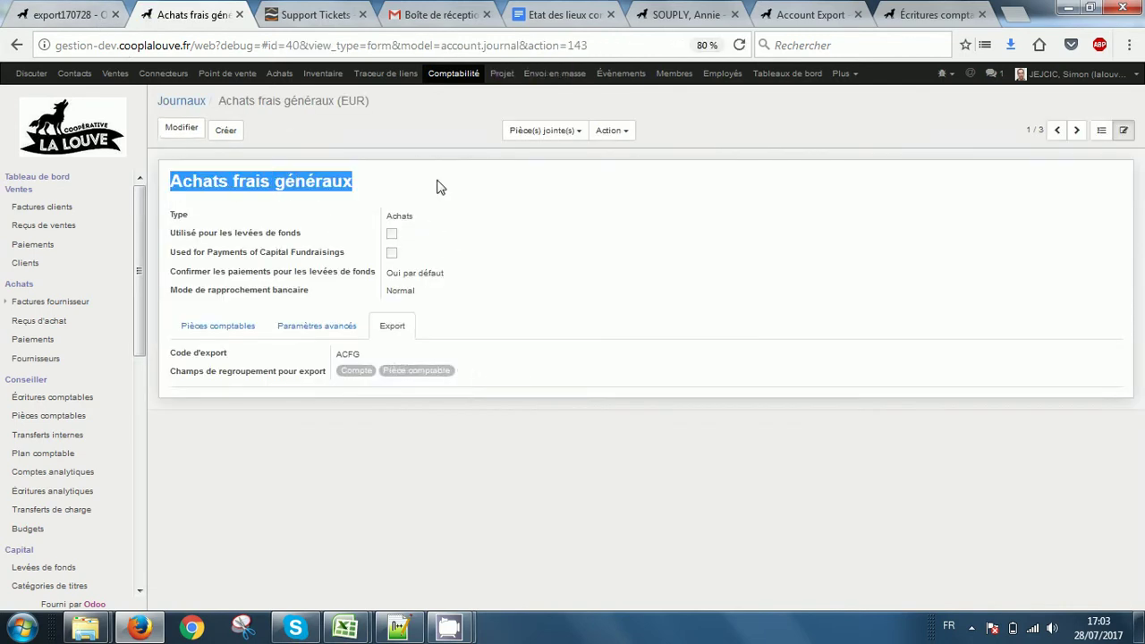
click(468, 187)
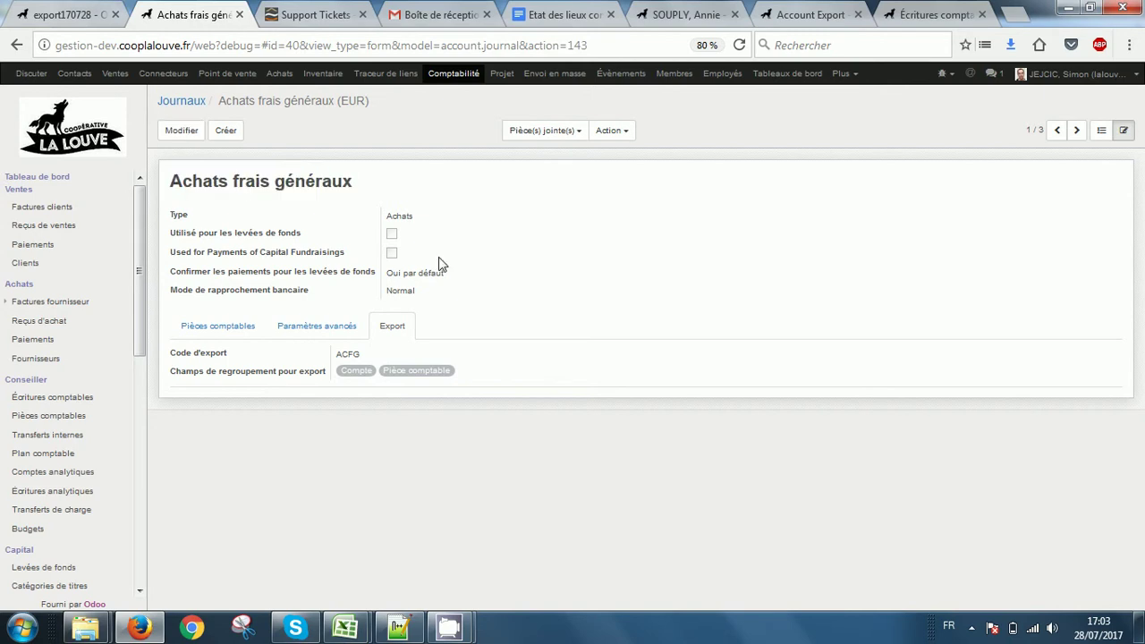
click(393, 336)
double_click(354, 355)
click(525, 326)
Switch to the export170728 workbook in Excel and examine the highlighted Date and Numero cells and the account cell in row 21.
mouse_move(345, 627)
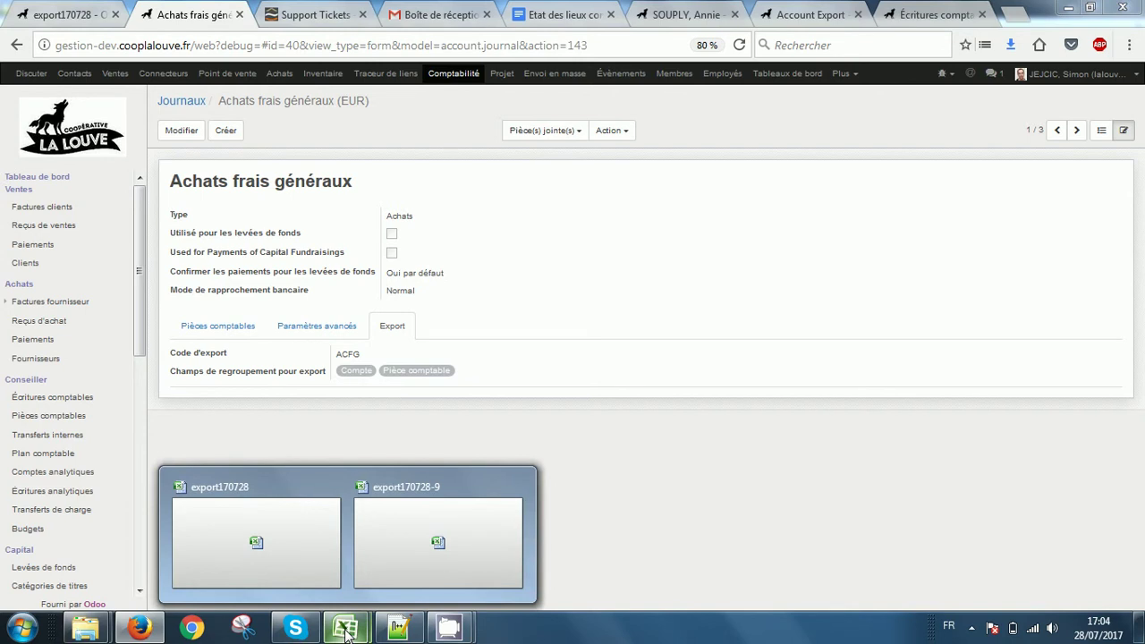
click(289, 577)
click(216, 390)
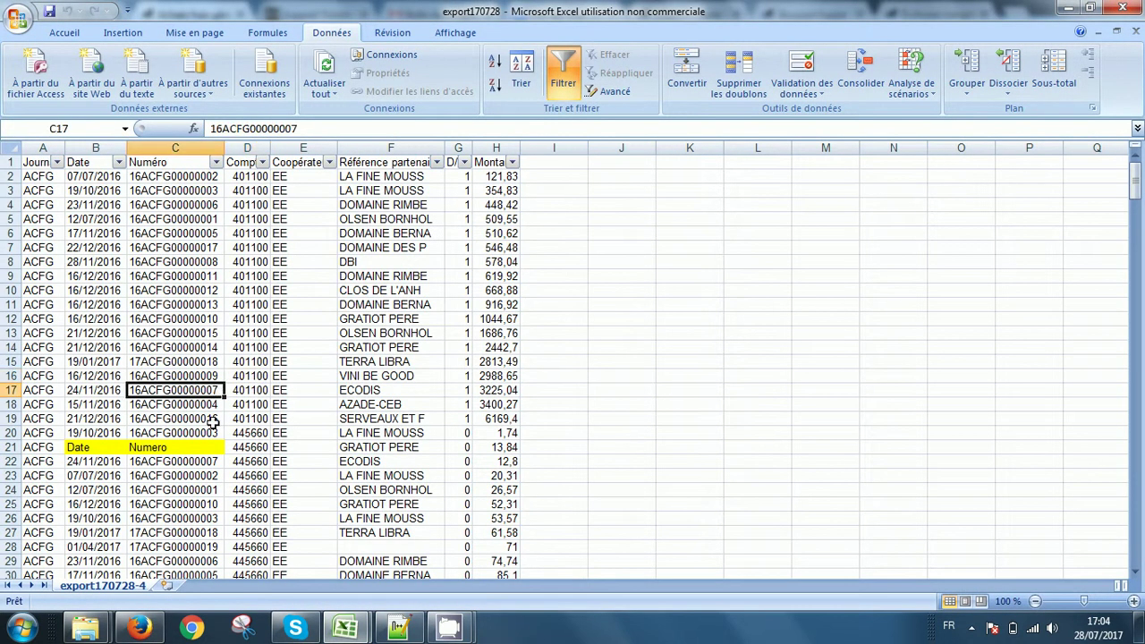
drag(97, 447, 184, 448)
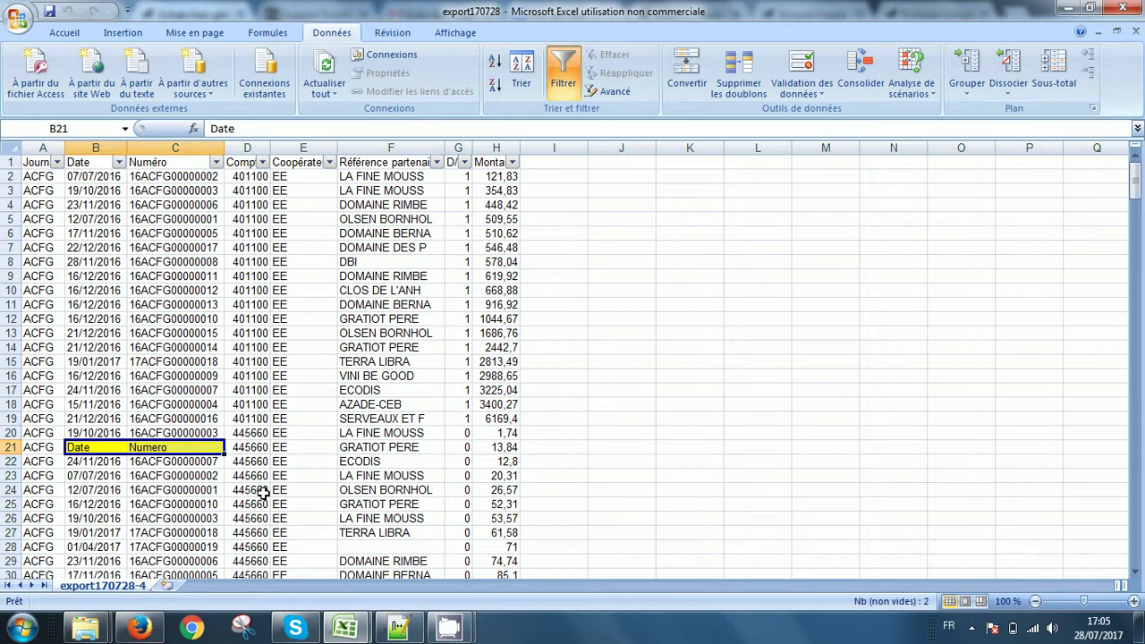
click(190, 450)
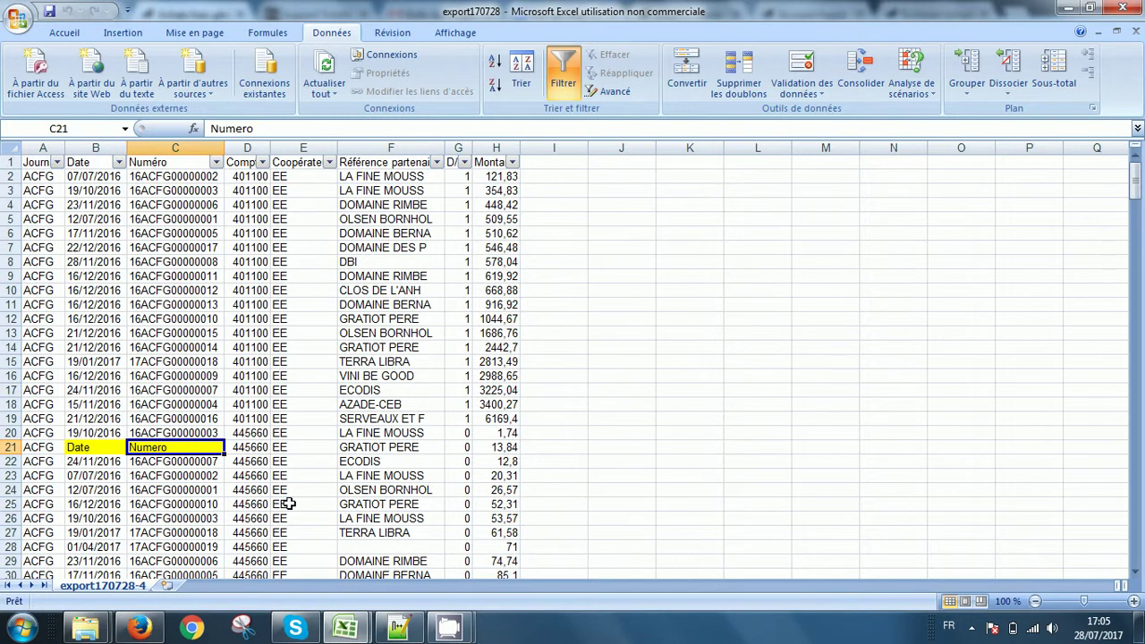
click(111, 448)
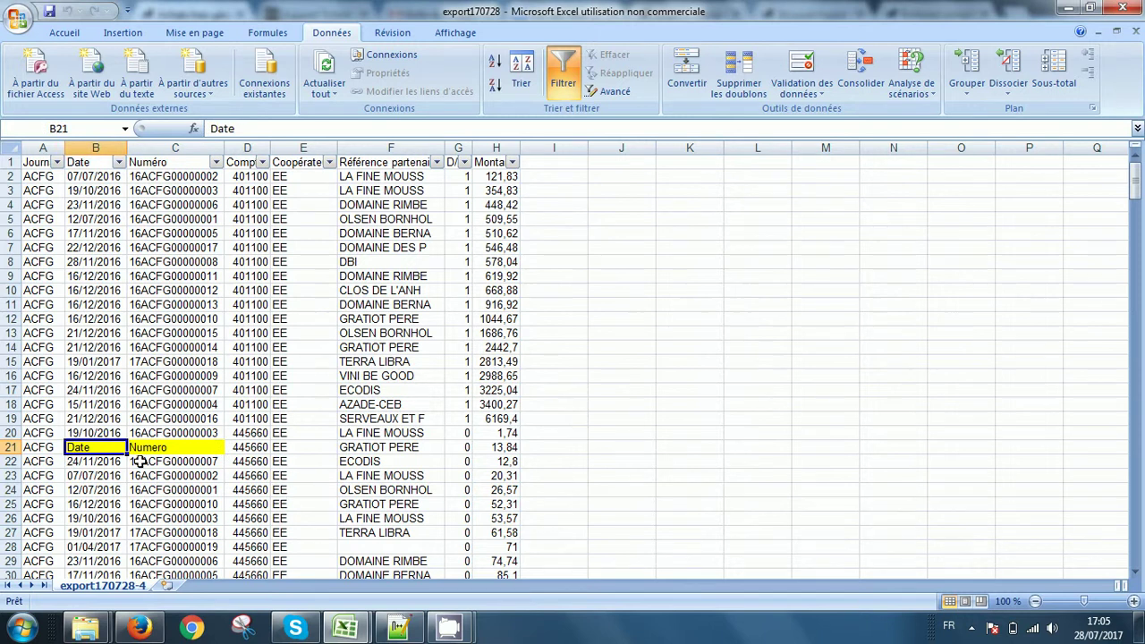
click(251, 451)
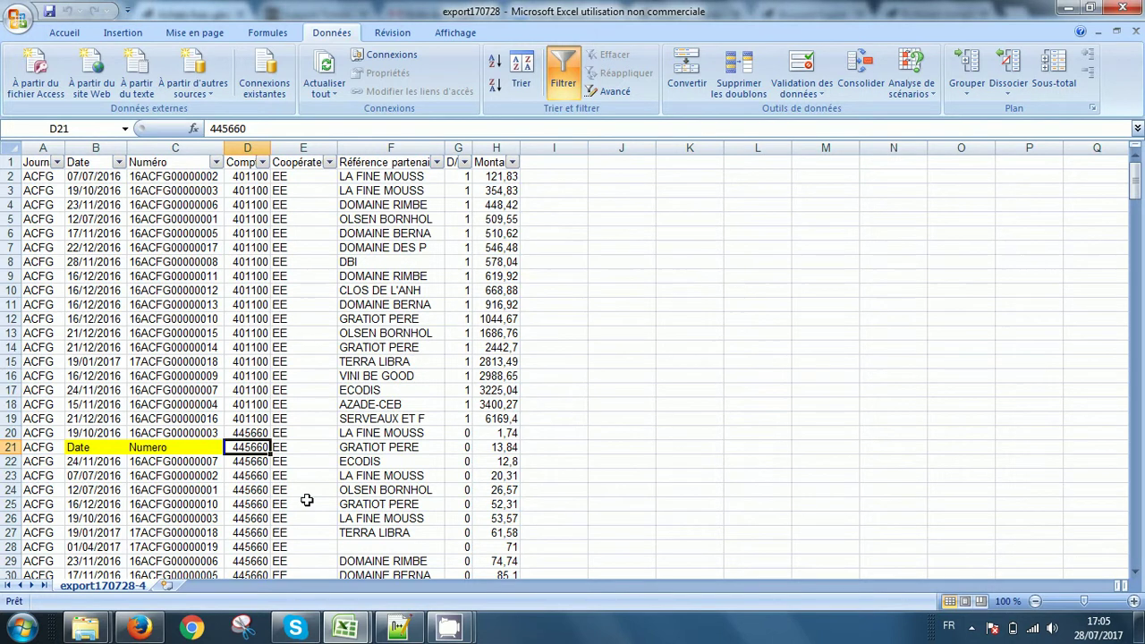
key(Left)
key(Left)
key(Right)
key(Left)
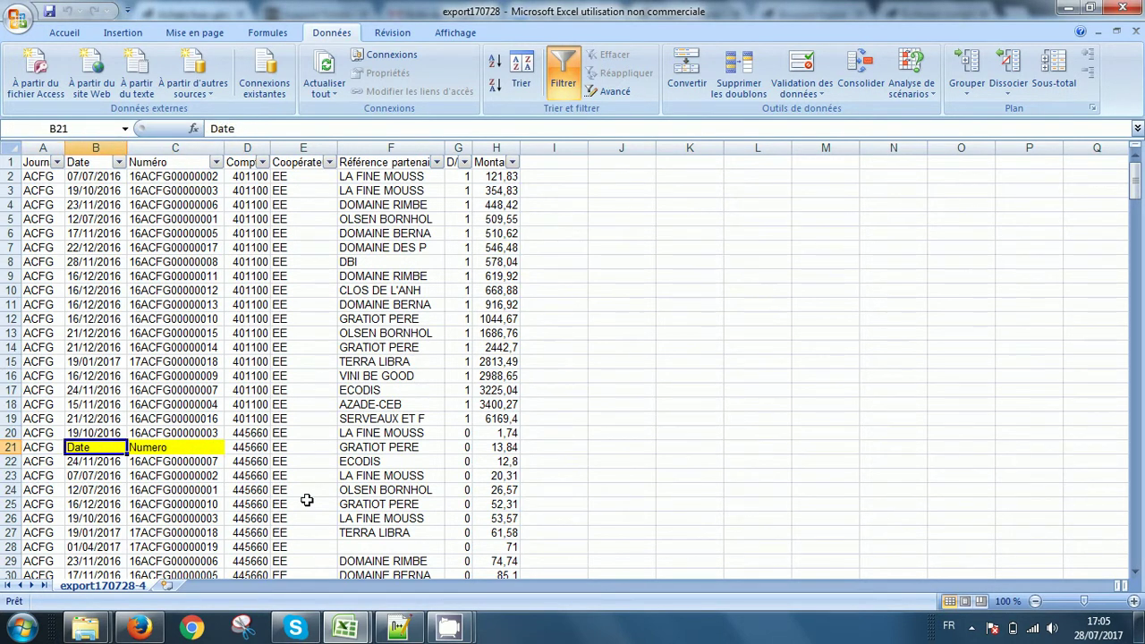
key(Right)
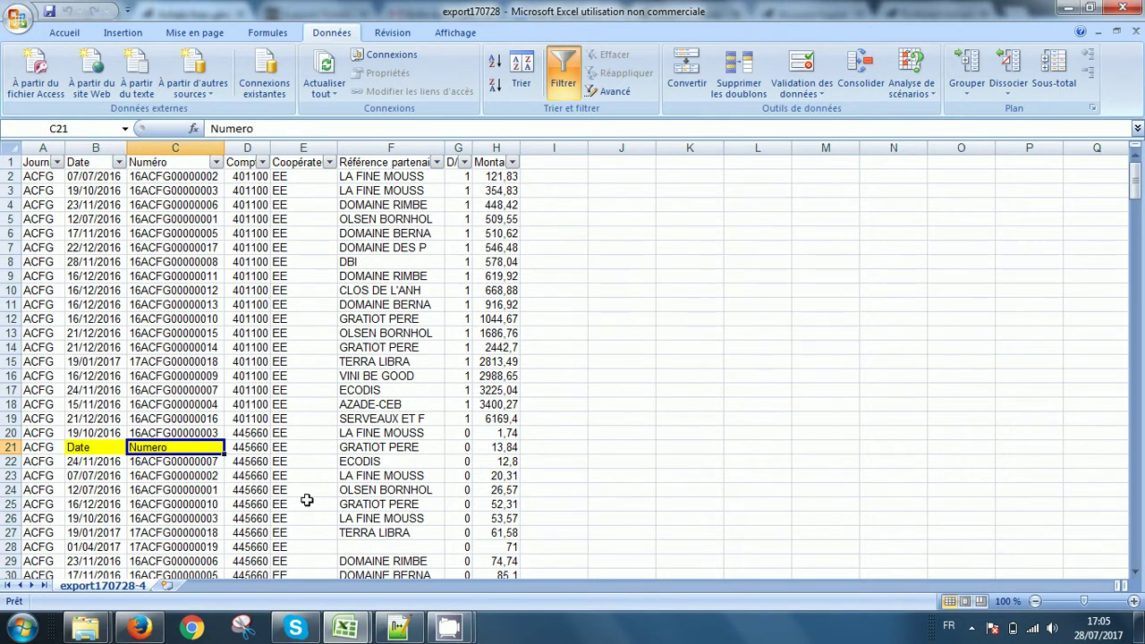
key(Right)
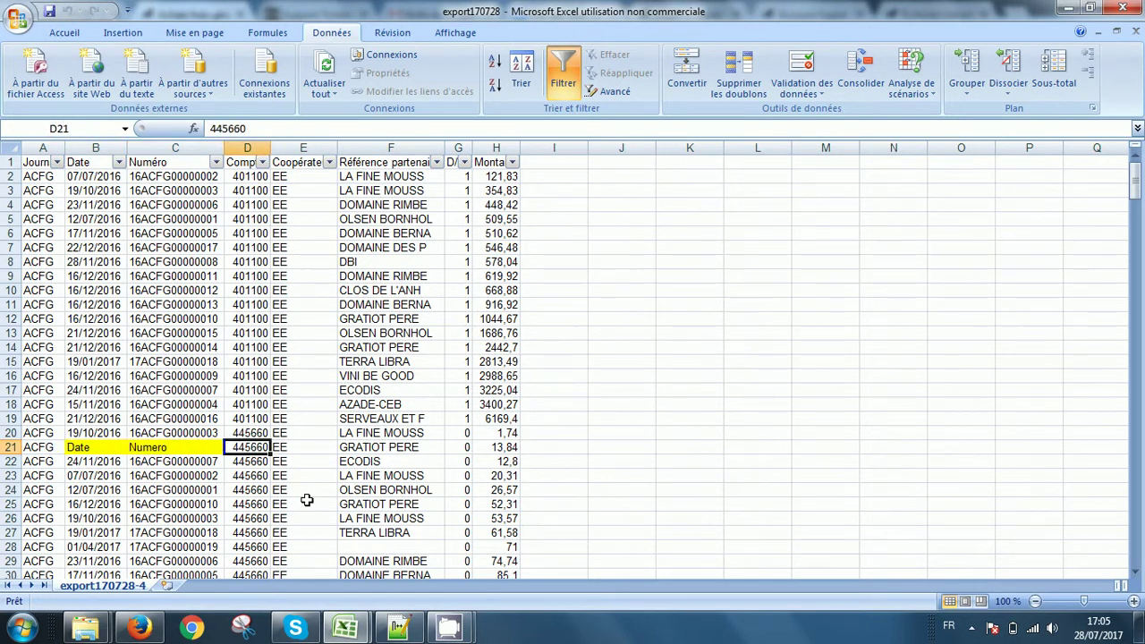
Return to Odoo in Firefox and review the Achats frais généraux journal's settings again.
key(alt+Tab)
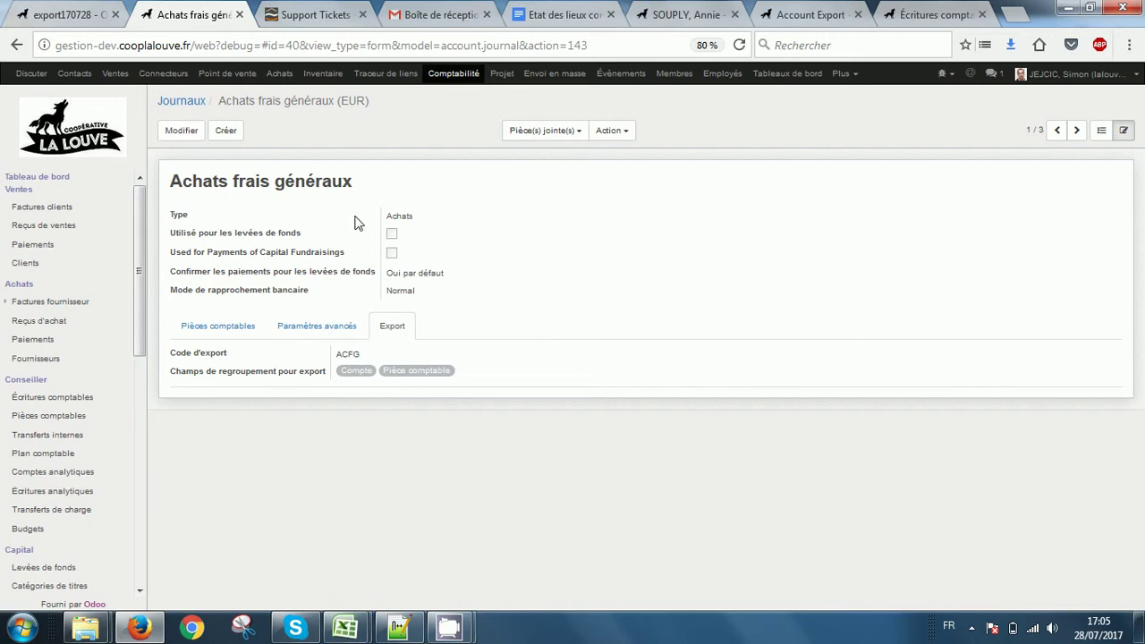
triple_click(274, 173)
click(559, 298)
Go to the CB 01 journal and examine its export code and grouping fields.
click(1076, 129)
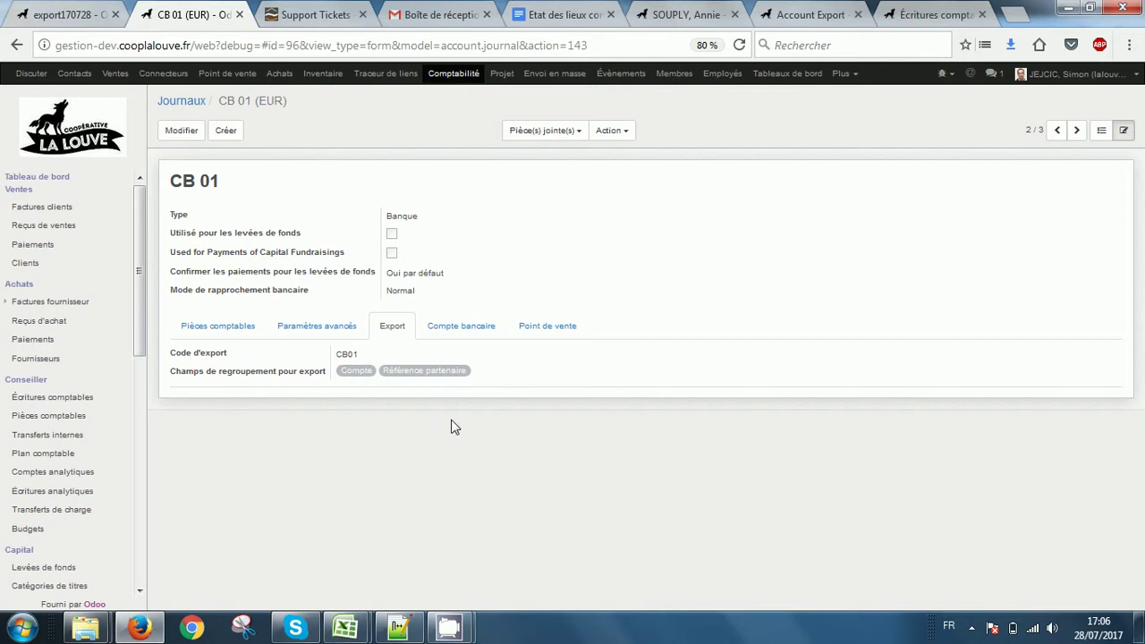
triple_click(207, 184)
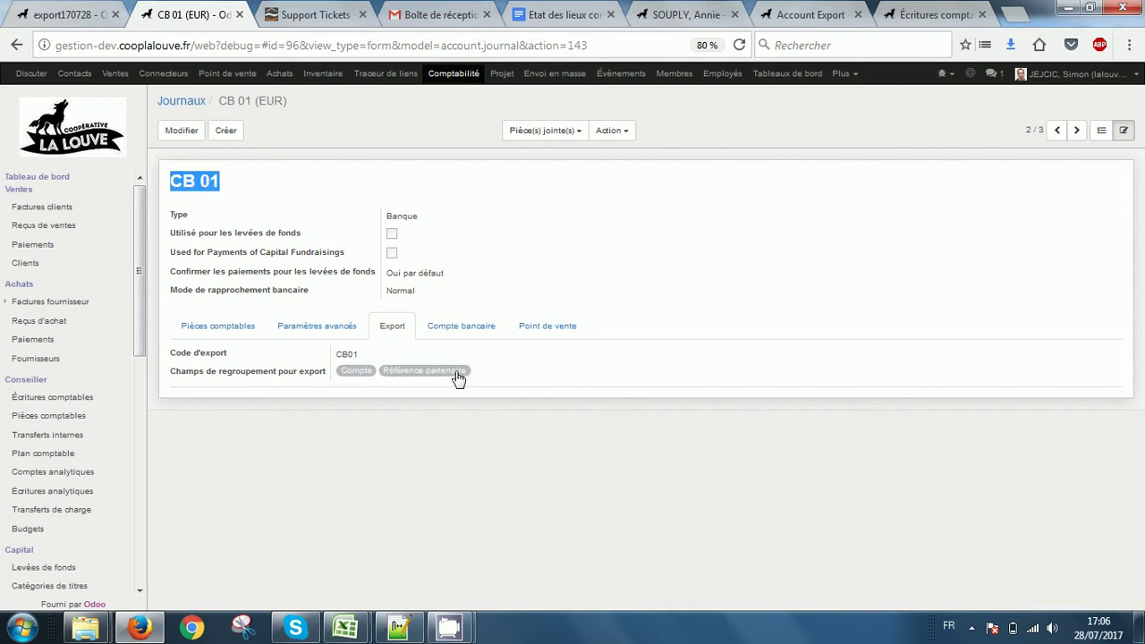
click(493, 376)
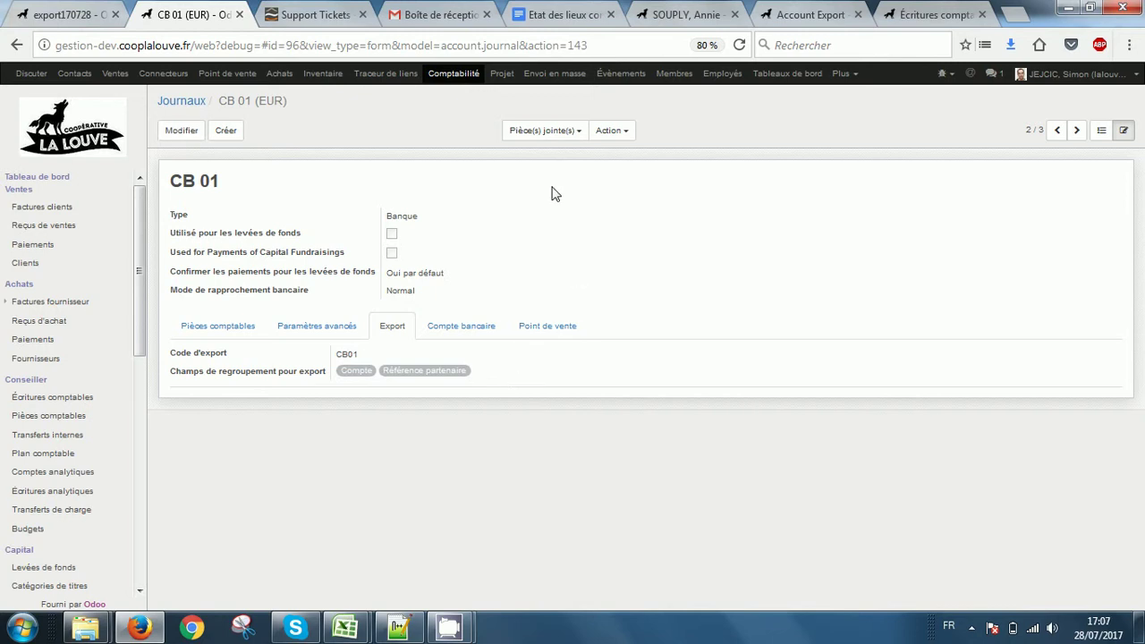
Go to the Ventes 01 journal and examine its export code and grouping fields.
click(1077, 130)
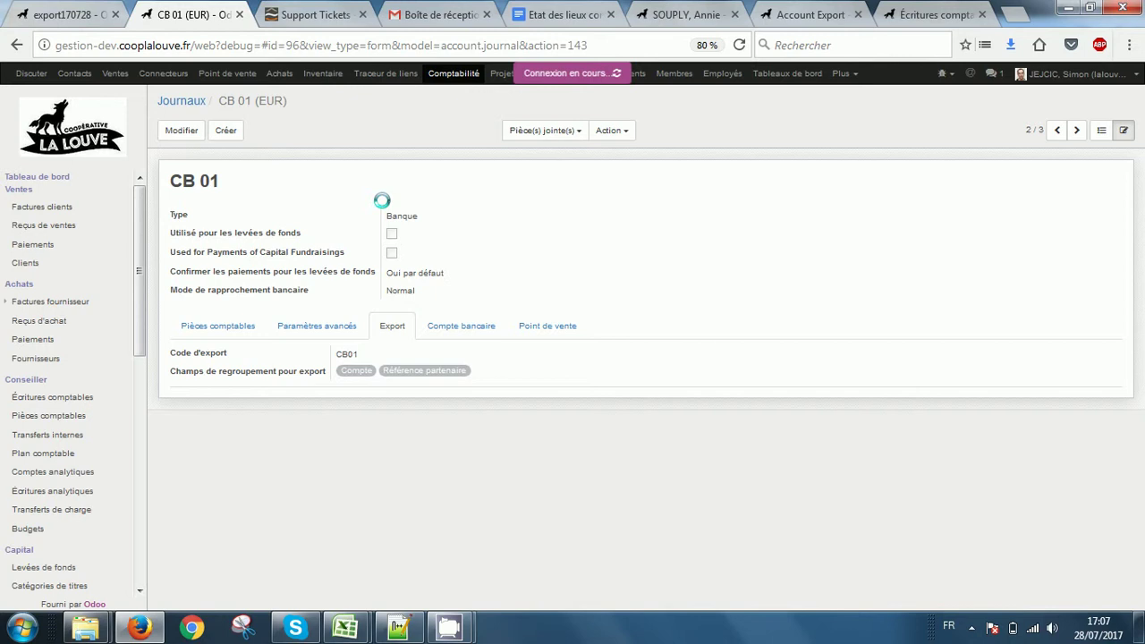
mouse_move(438, 626)
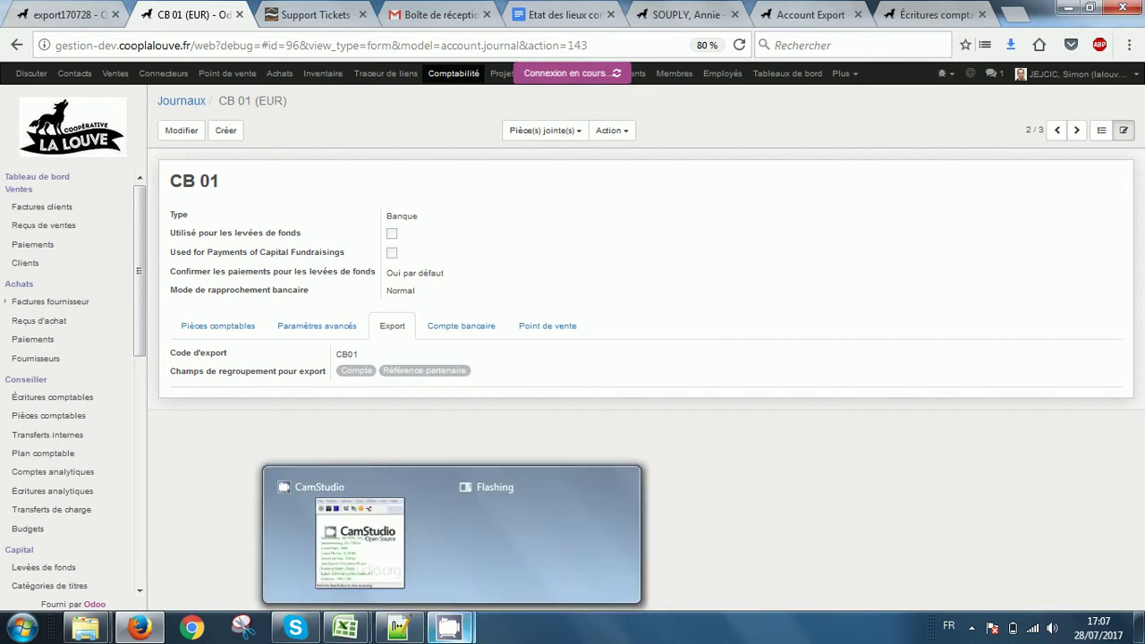
click(376, 564)
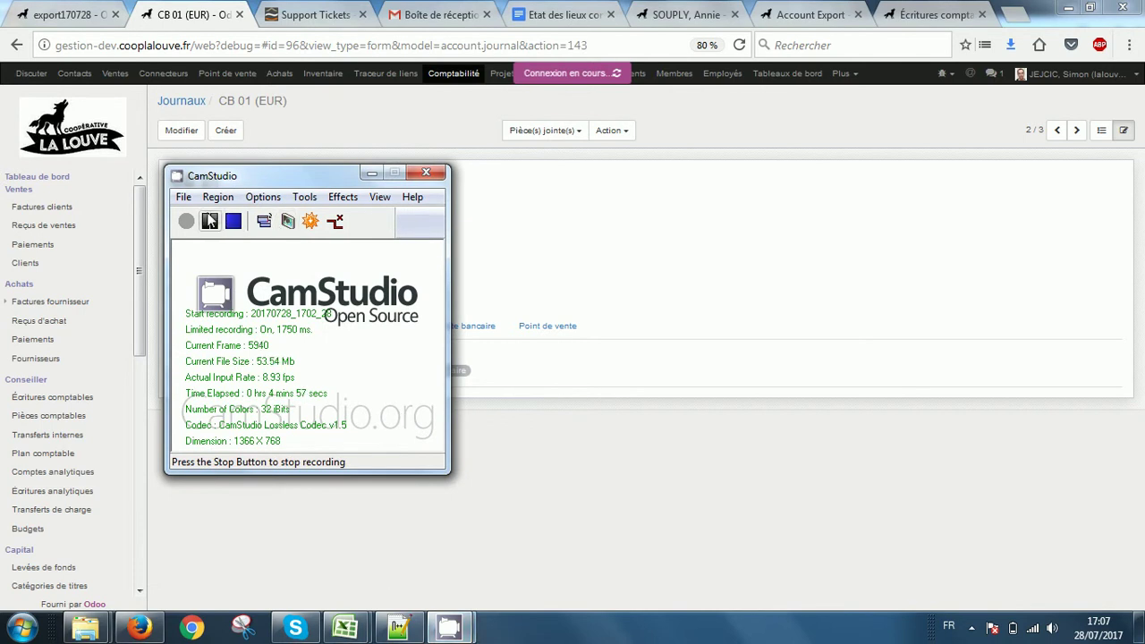
click(688, 284)
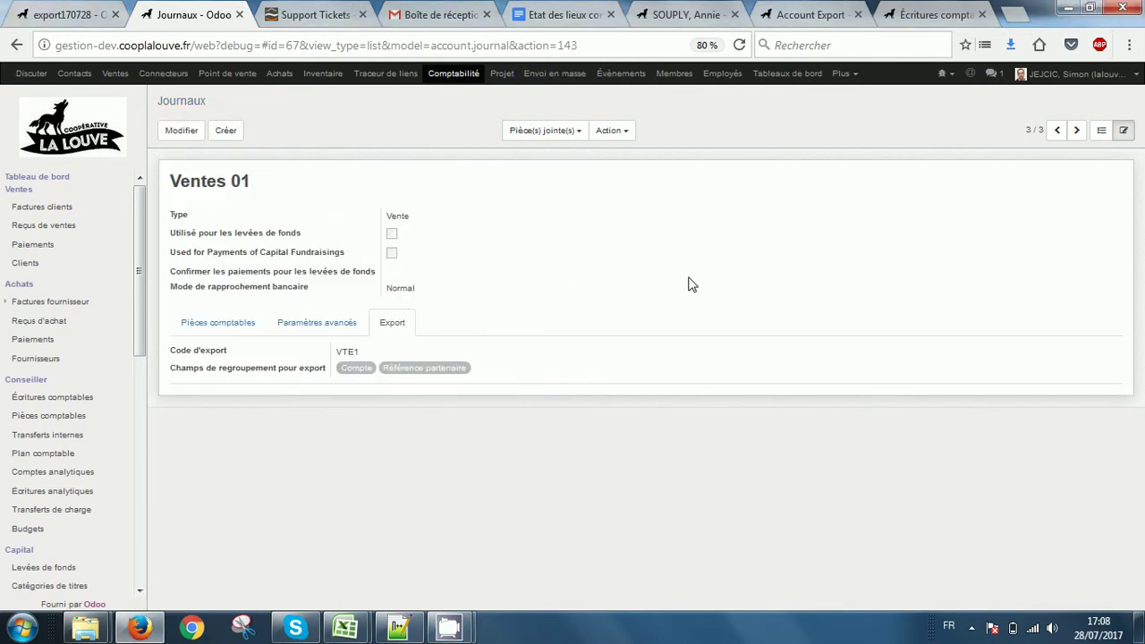
triple_click(221, 181)
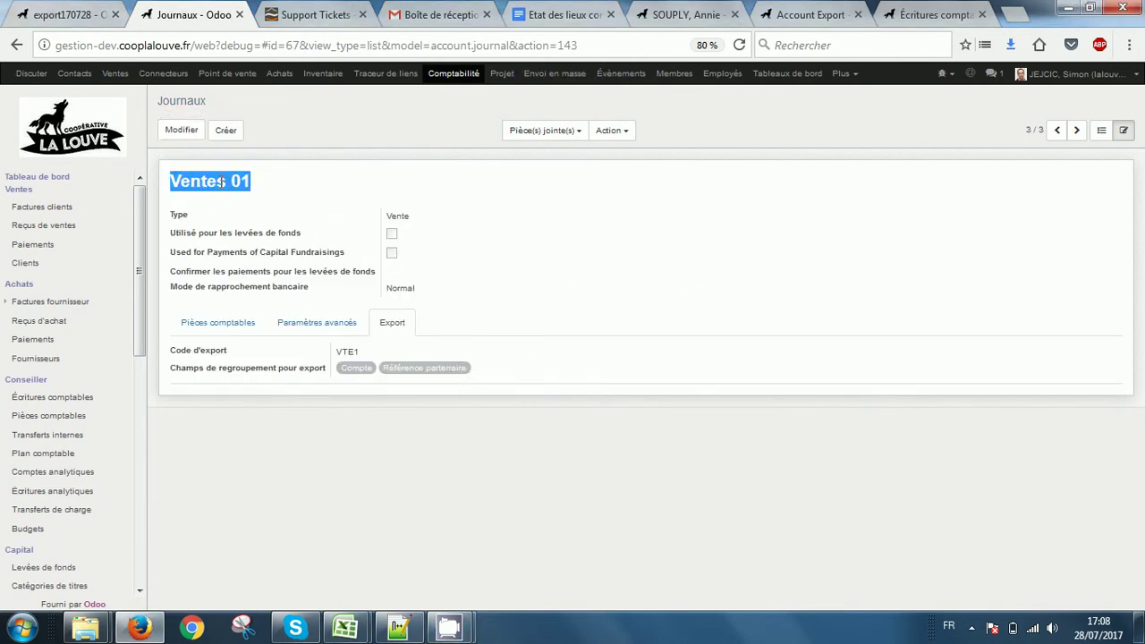
click(306, 190)
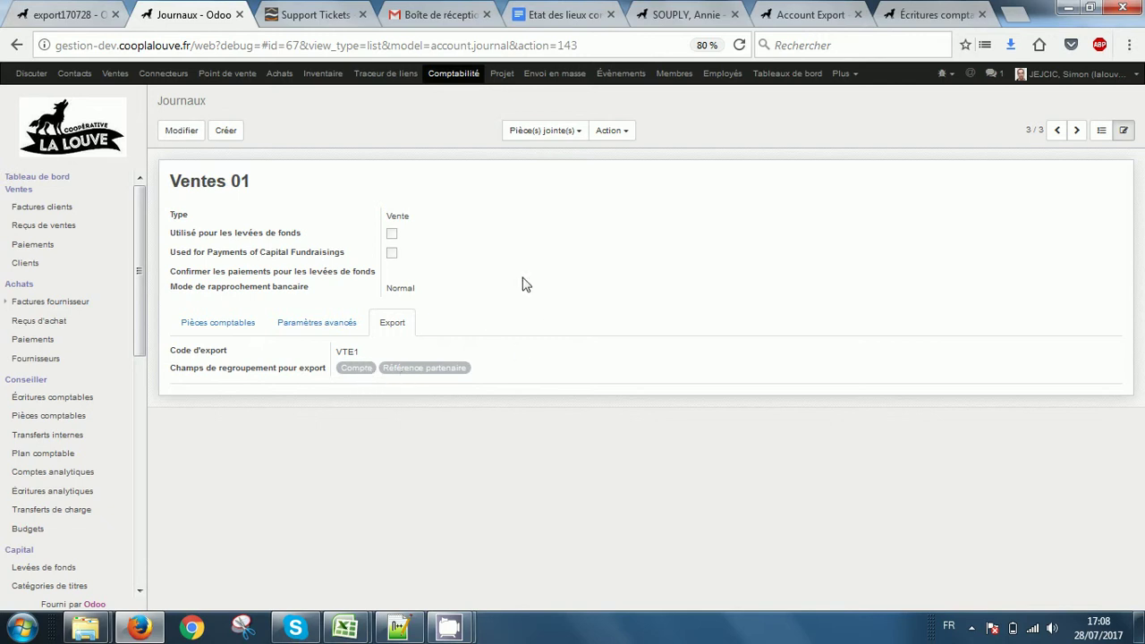
triple_click(204, 177)
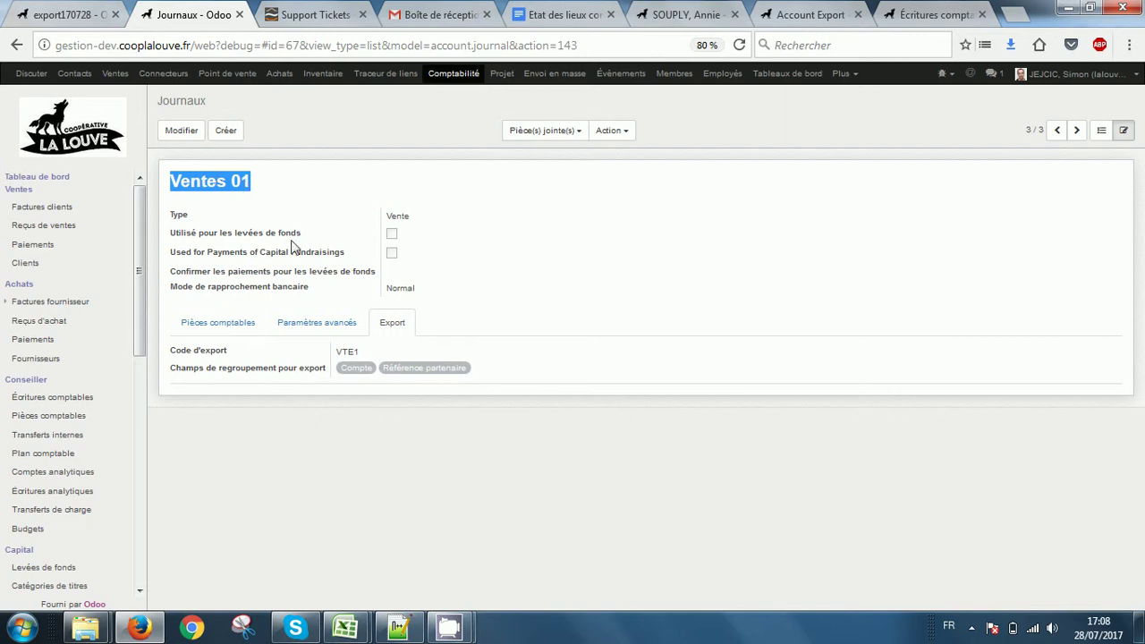
Switch to the export170728-9 workbook in Excel and check the pivot table's line count for entry 16VE100000032.
click(363, 631)
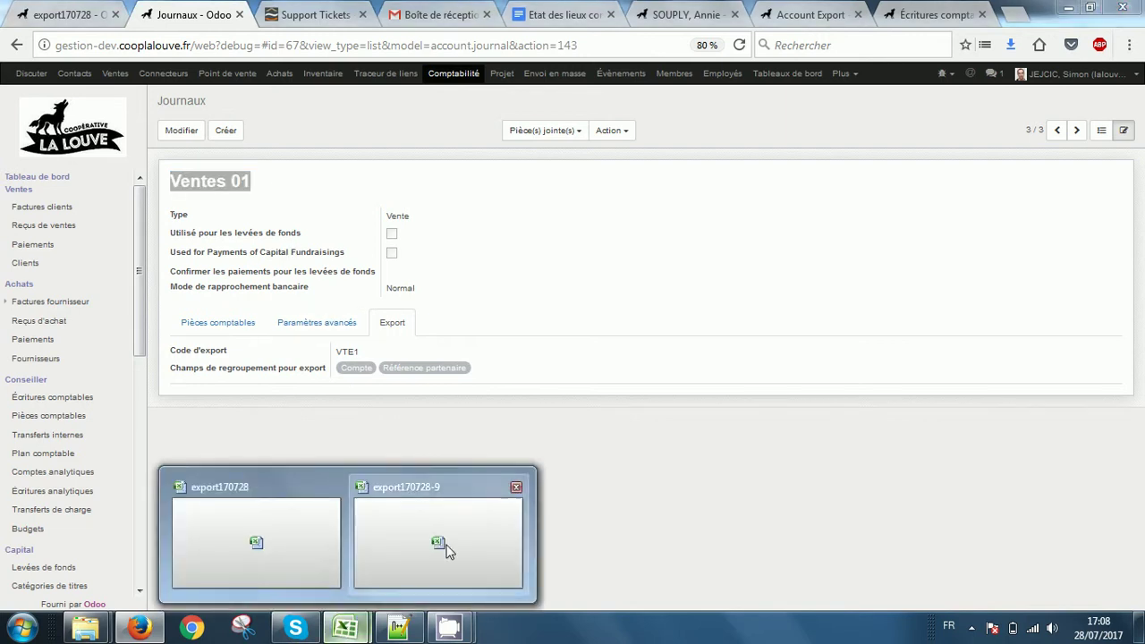
click(442, 481)
click(395, 376)
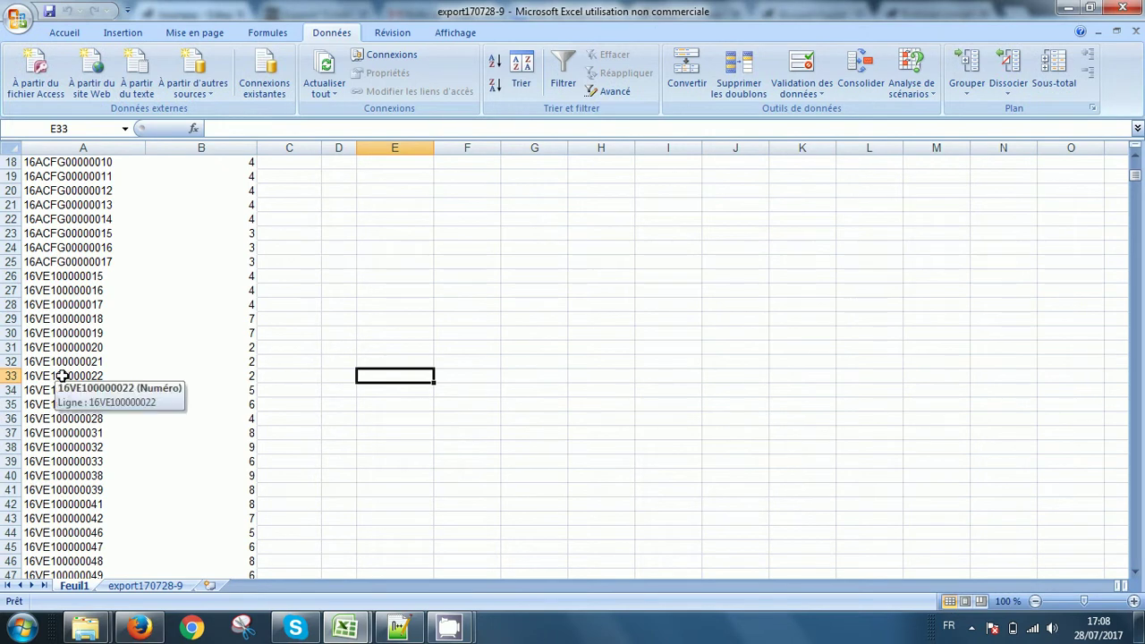
click(66, 448)
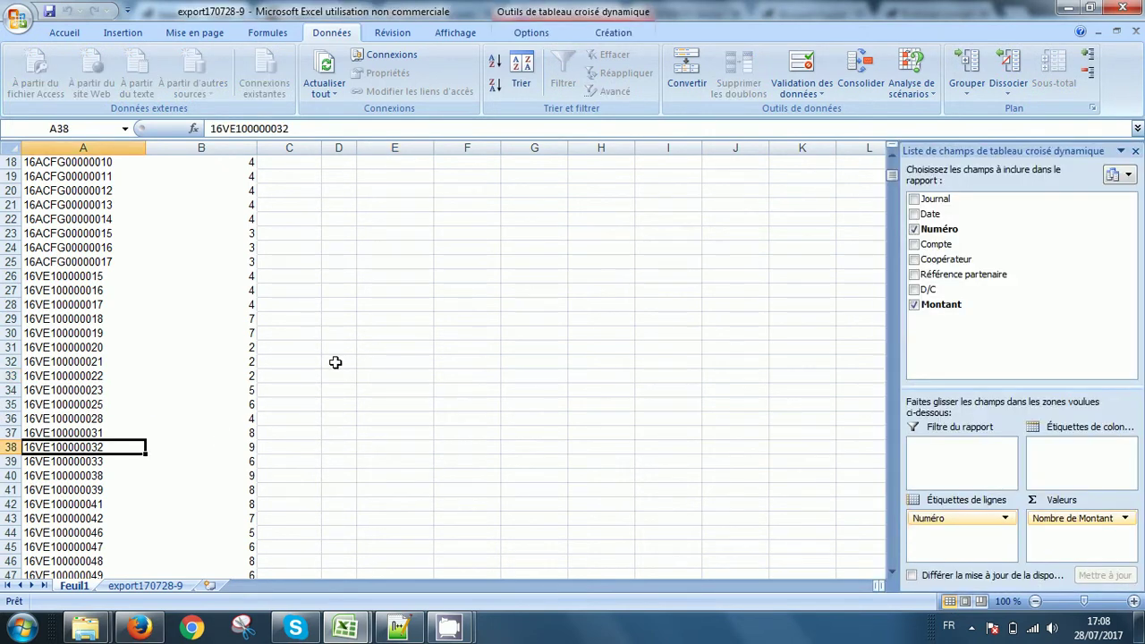
click(253, 451)
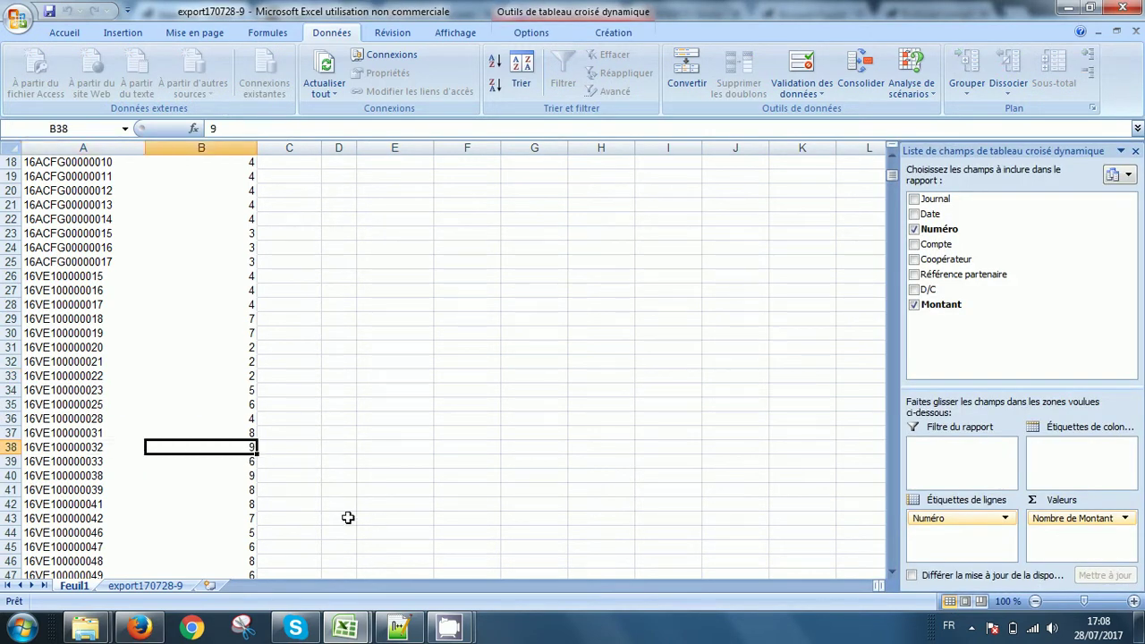
Check Firefox's Écritures comptables list for entry 16VE100000038 and look up entry 16VE100000032 in Excel's pivot table.
key(alt+Tab)
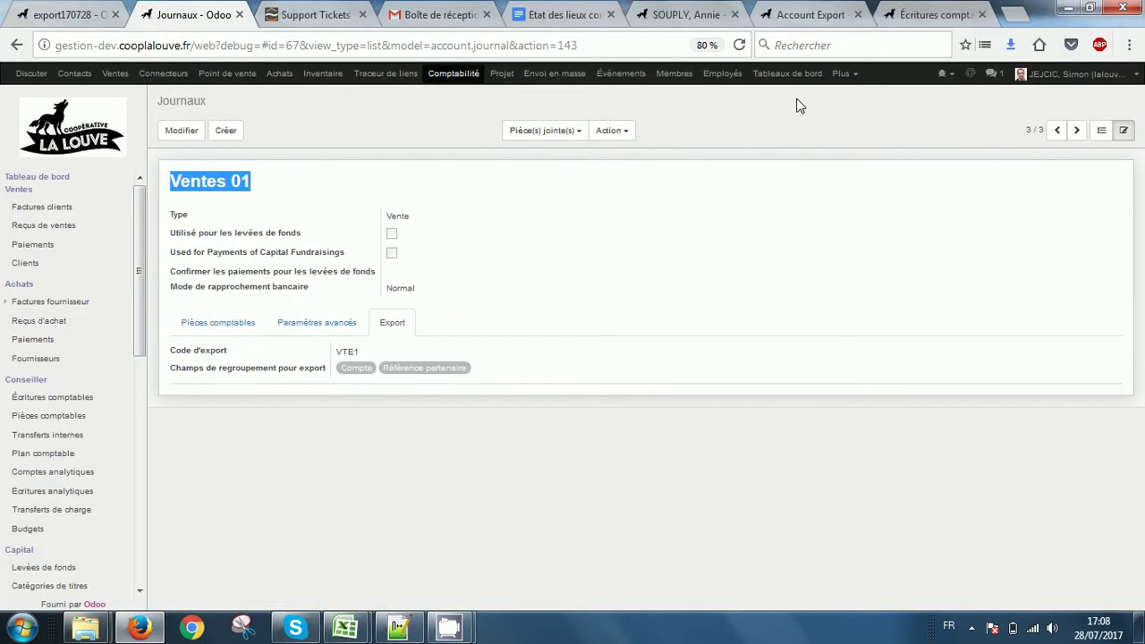
click(921, 23)
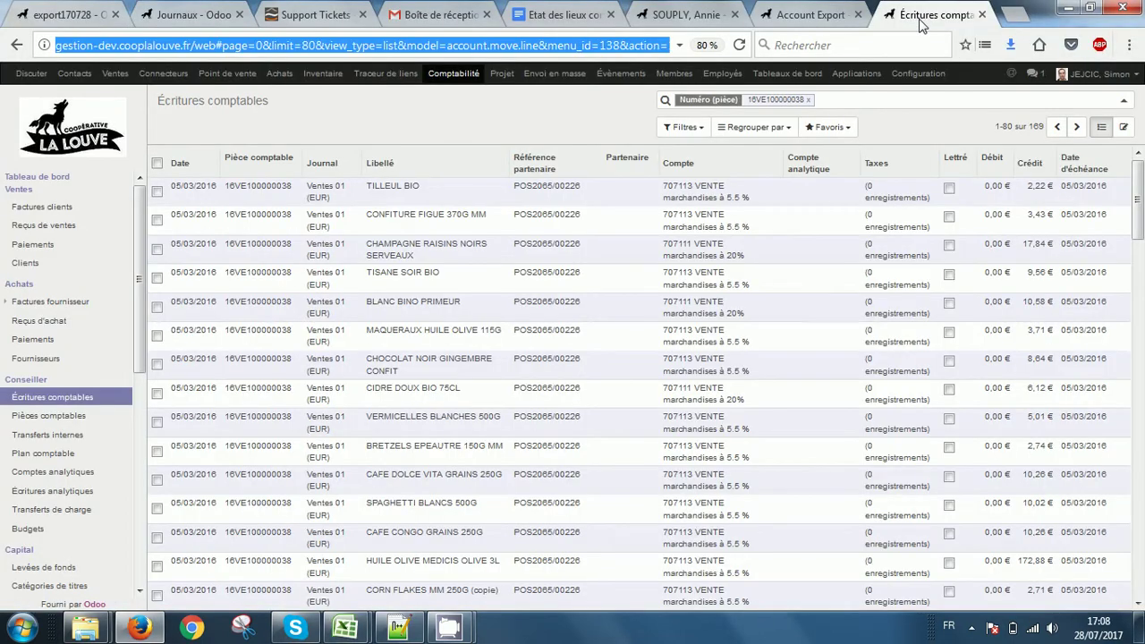
key(alt+Tab)
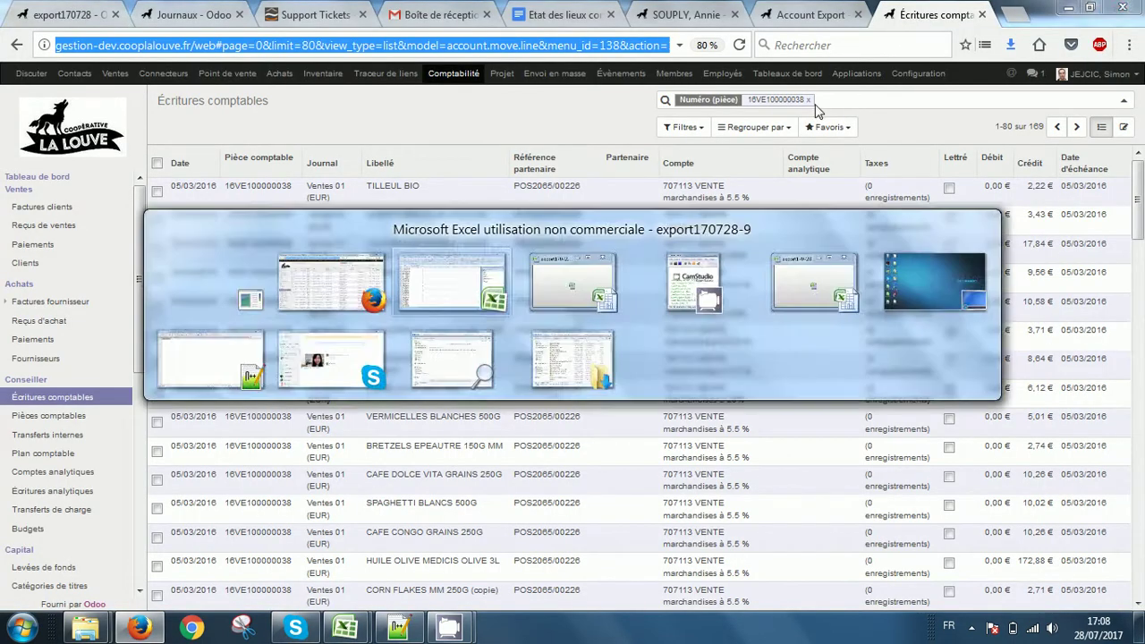
click(75, 448)
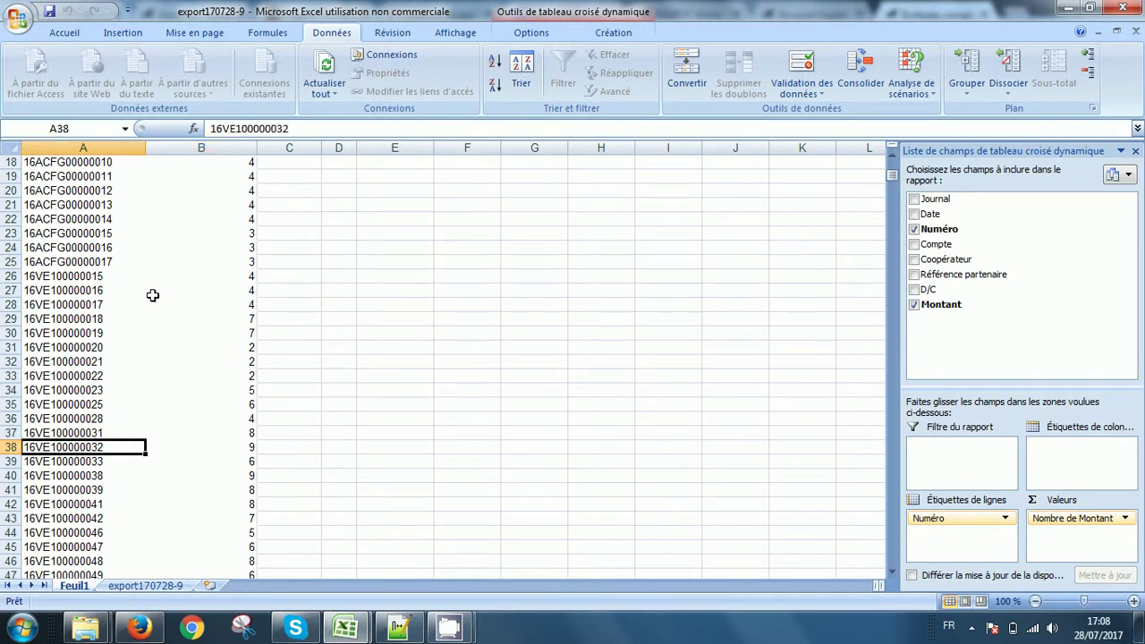
click(298, 129)
Return to Firefox and group the journal items of entry 16VE100000038 by Compte.
key(alt+Tab)
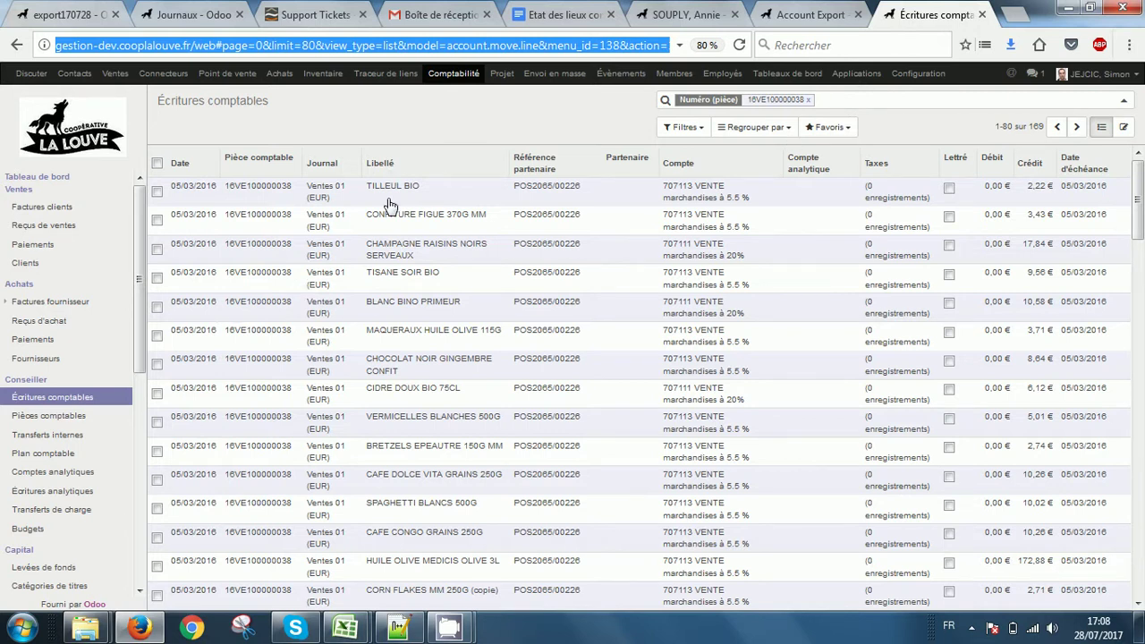
click(382, 117)
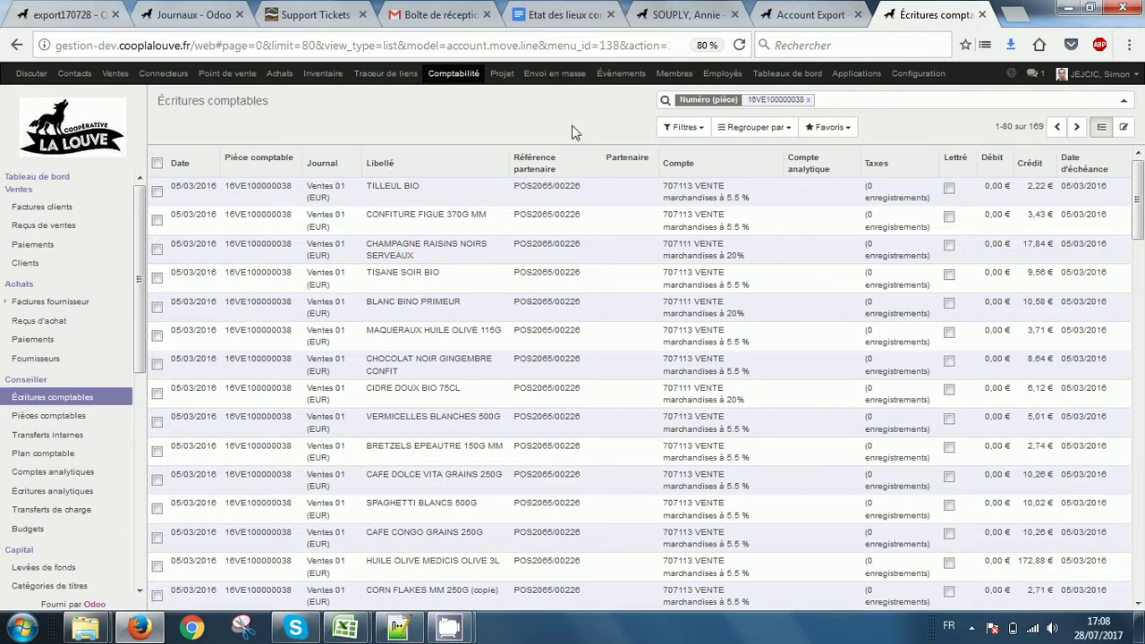
click(783, 132)
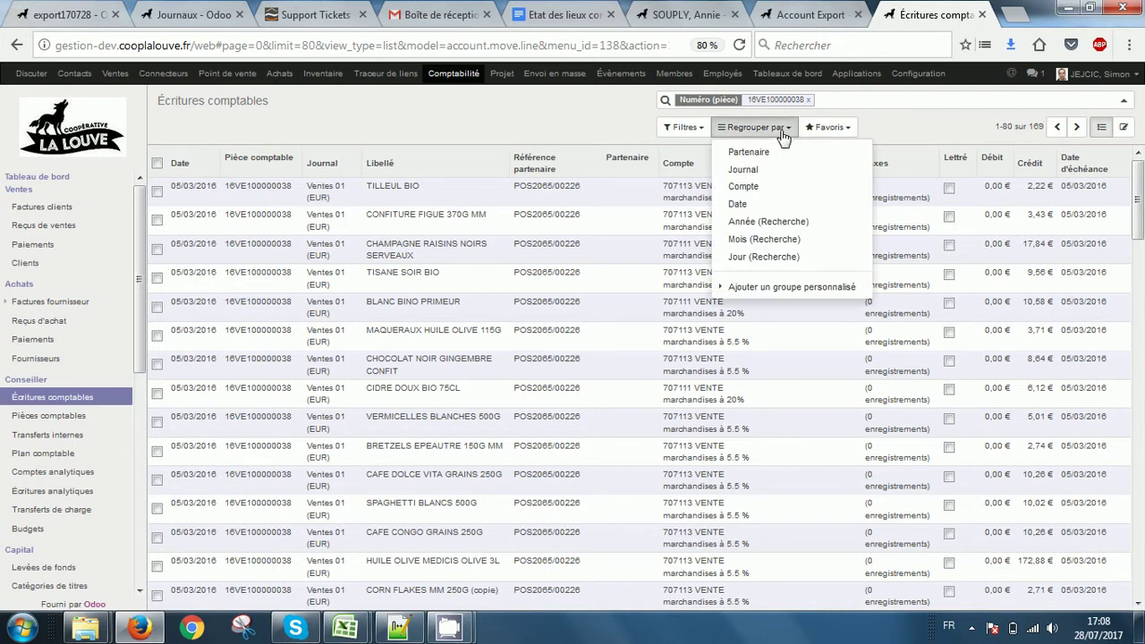
click(734, 188)
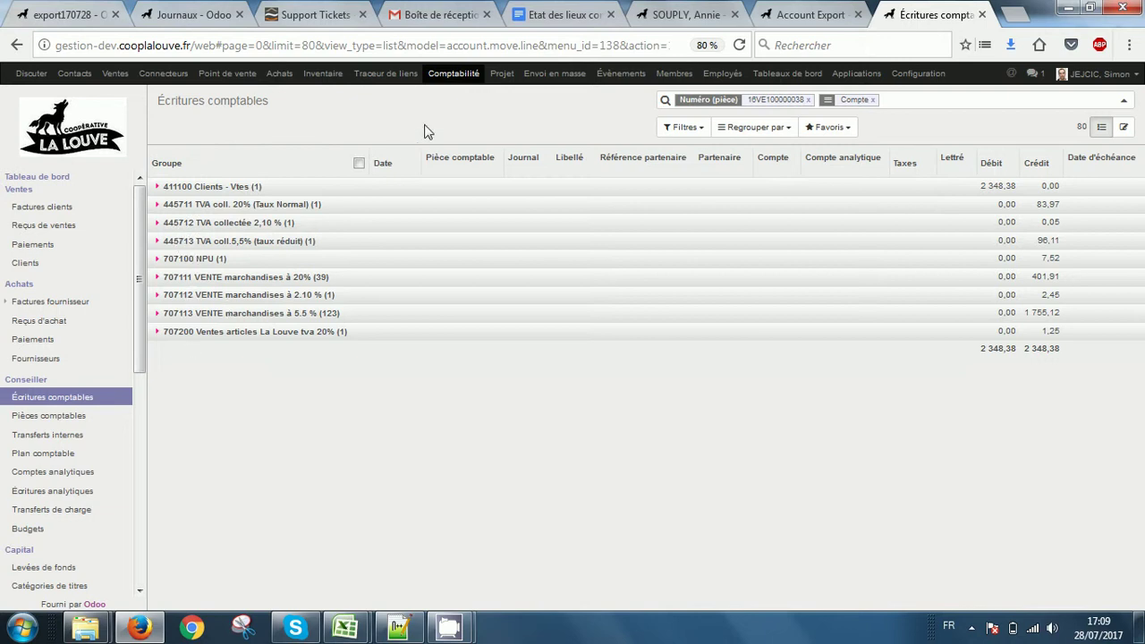
Go from the export170728 record to the export configurations and open Export Sage.
click(97, 15)
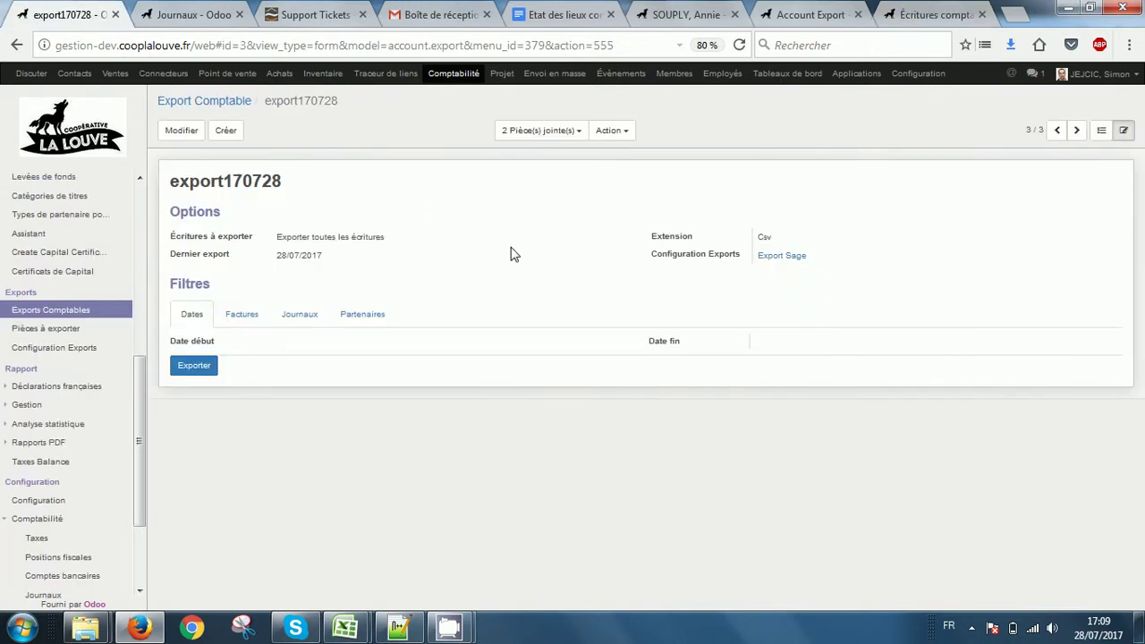
click(77, 355)
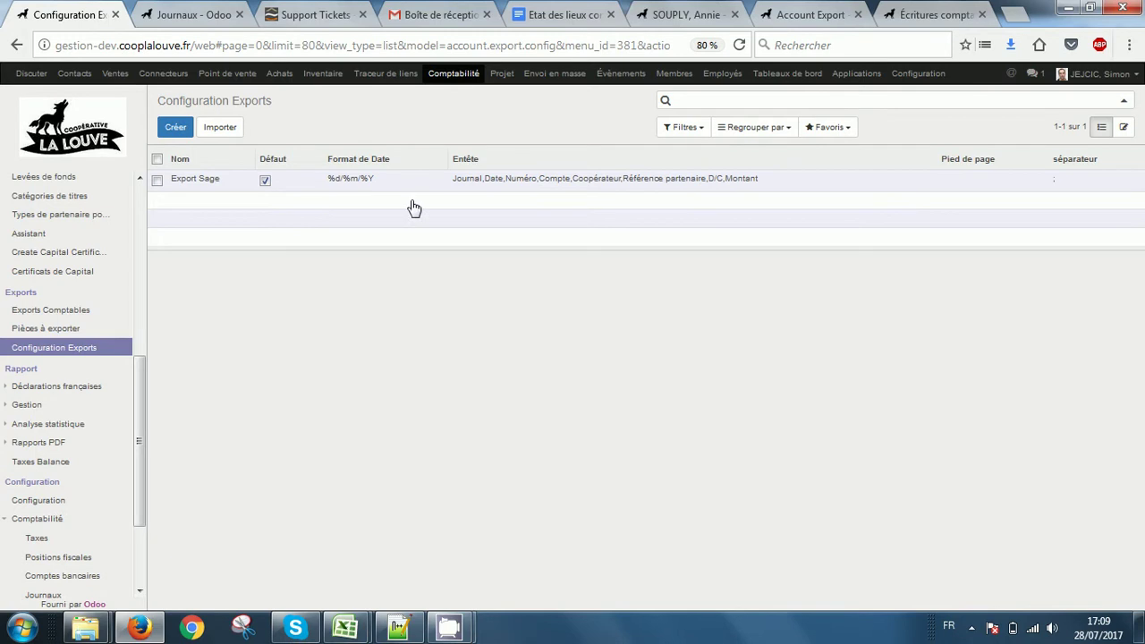
click(388, 190)
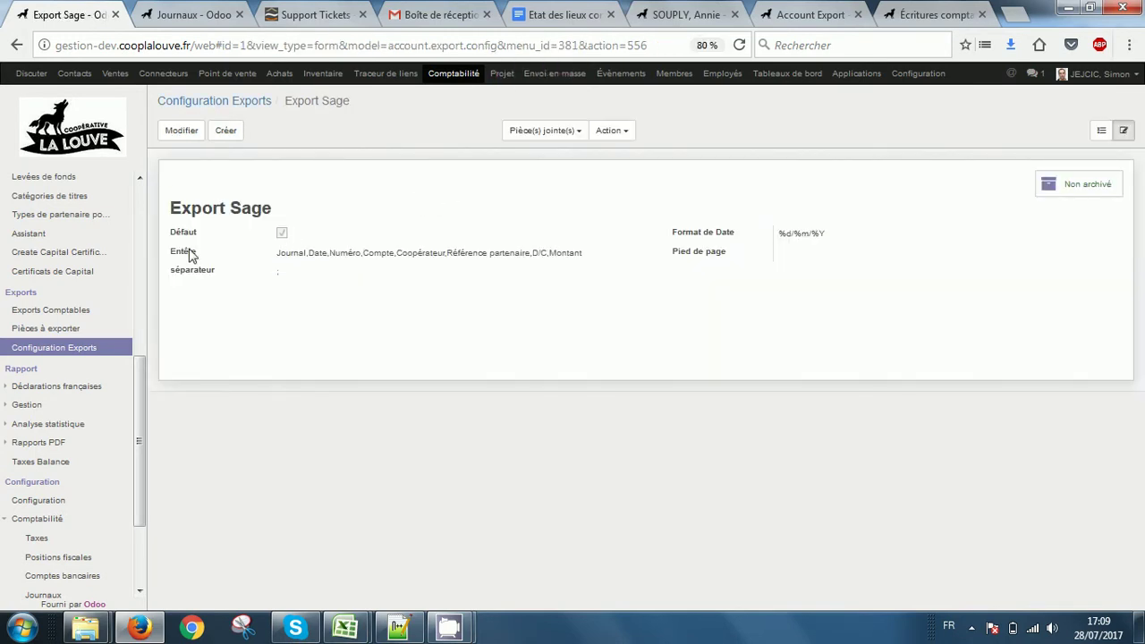
Examine the Export Sage configuration's date format, header and footer fields in edit mode, leaving without saving.
click(182, 129)
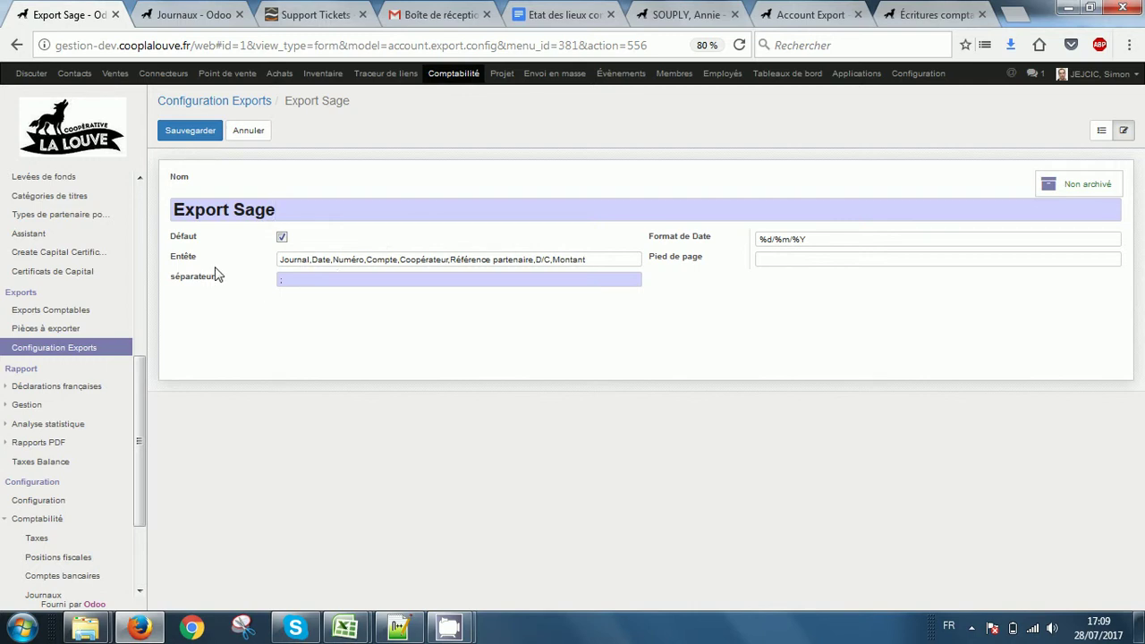
double_click(819, 239)
triple_click(819, 239)
click(857, 241)
triple_click(304, 260)
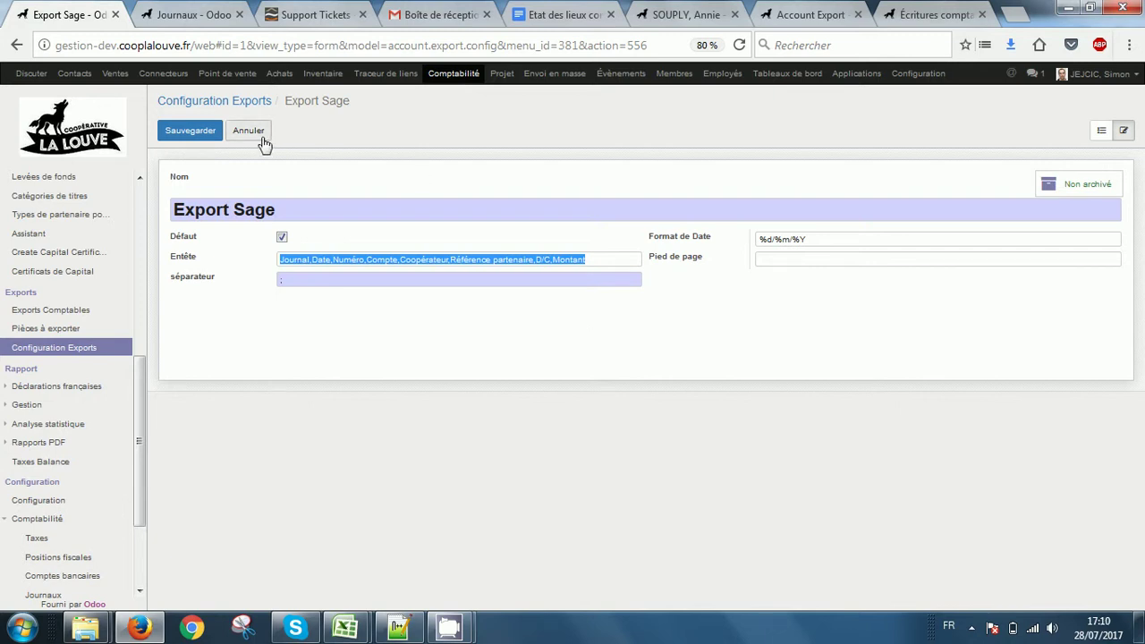
click(797, 260)
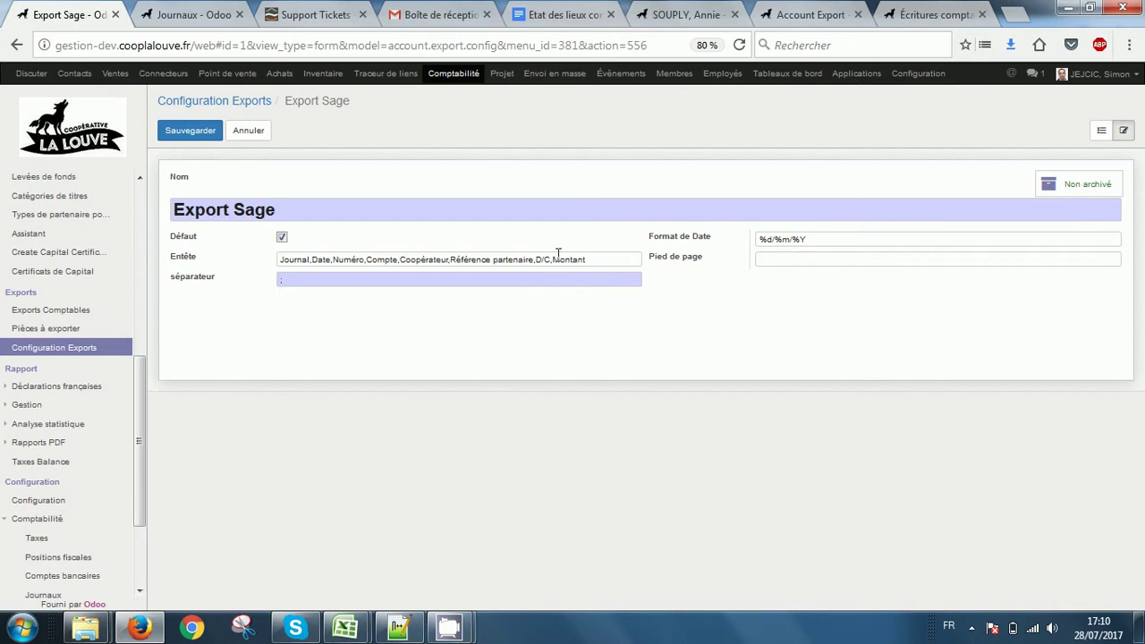
click(248, 132)
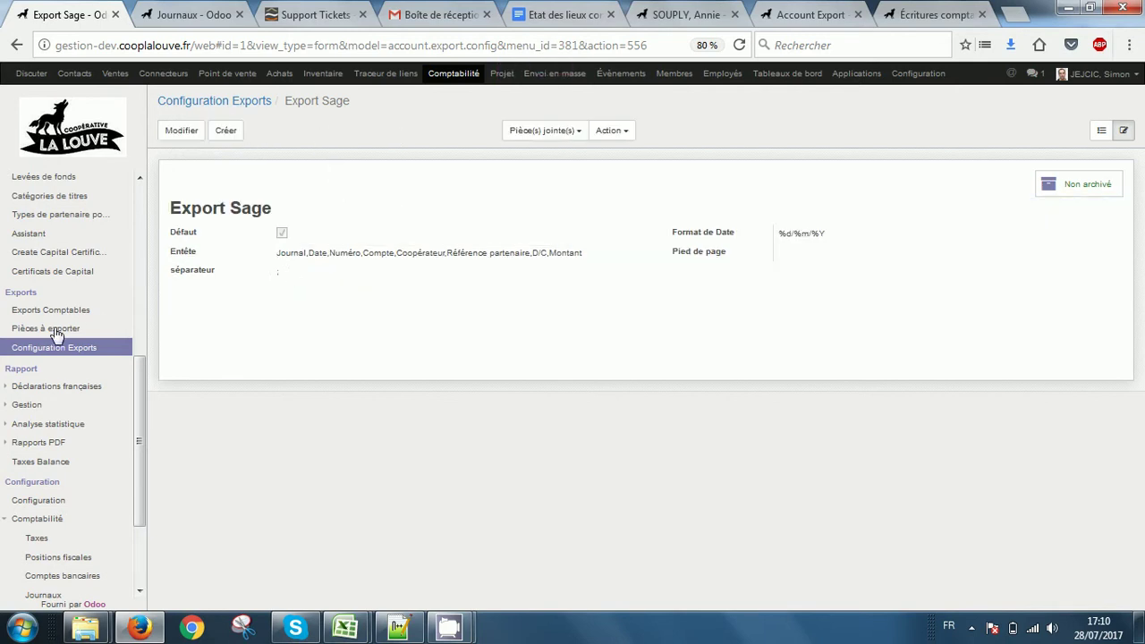
triple_click(383, 252)
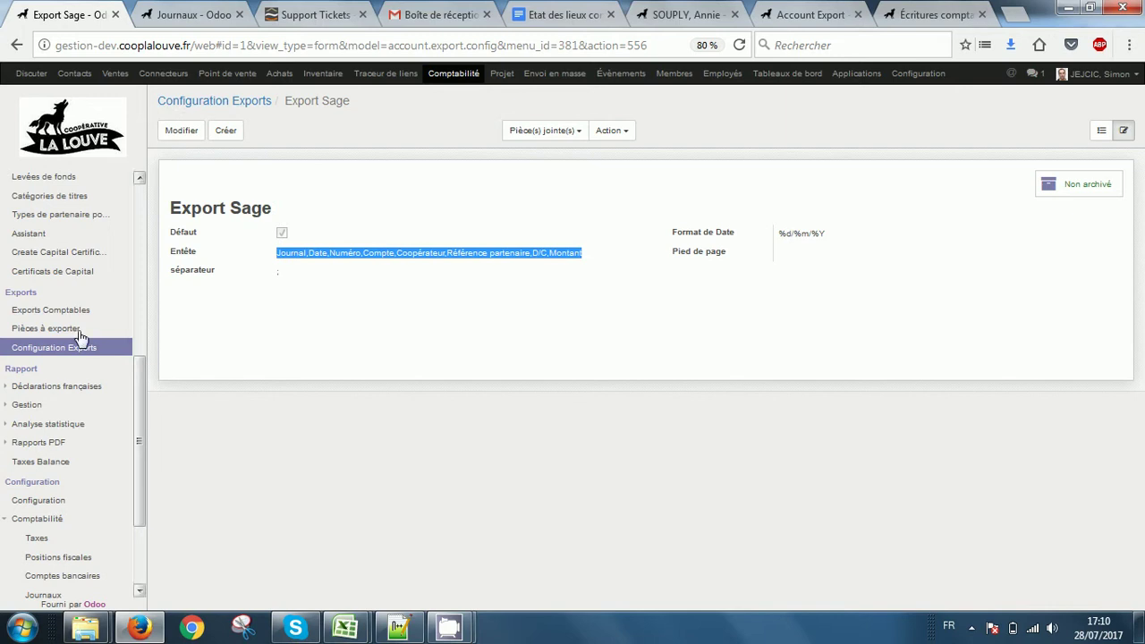
Open the export170728 accounting export in edit mode and review its file name.
click(62, 310)
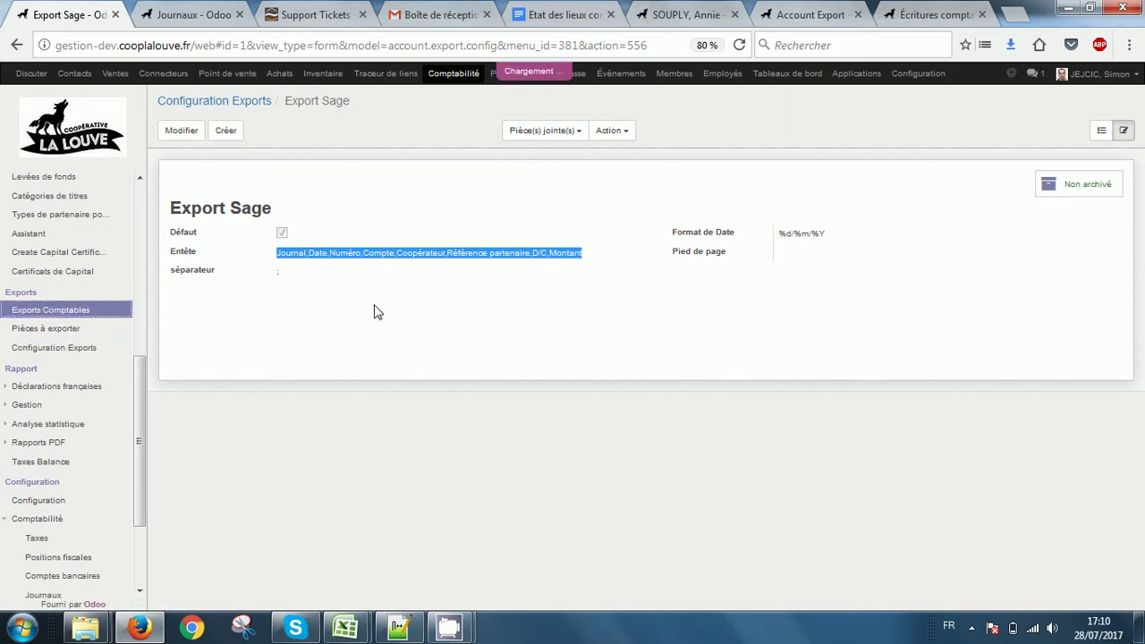
click(231, 230)
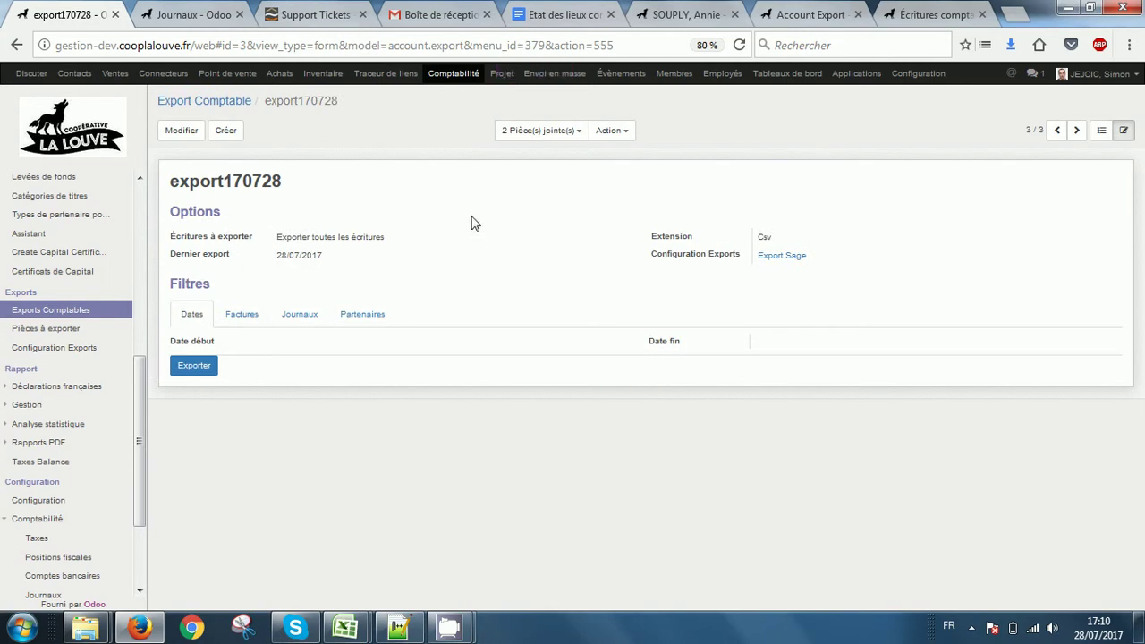
click(182, 131)
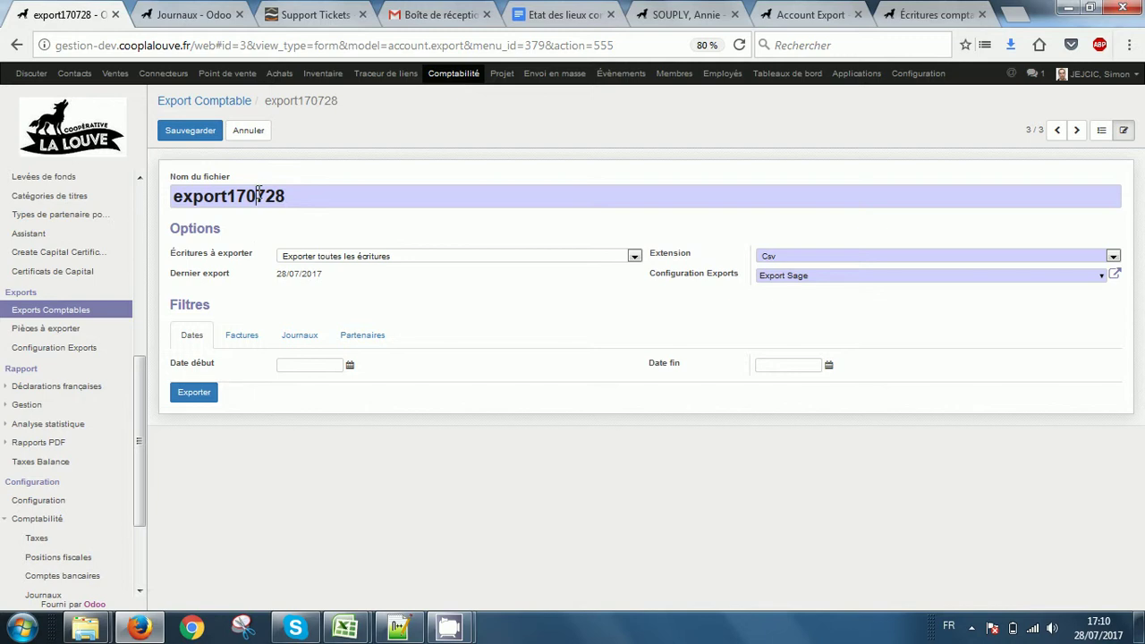
double_click(260, 195)
Review the export's choices for entries to export and file extension, keeping Exporter toutes les écritures, Csv and Export Sage.
click(352, 256)
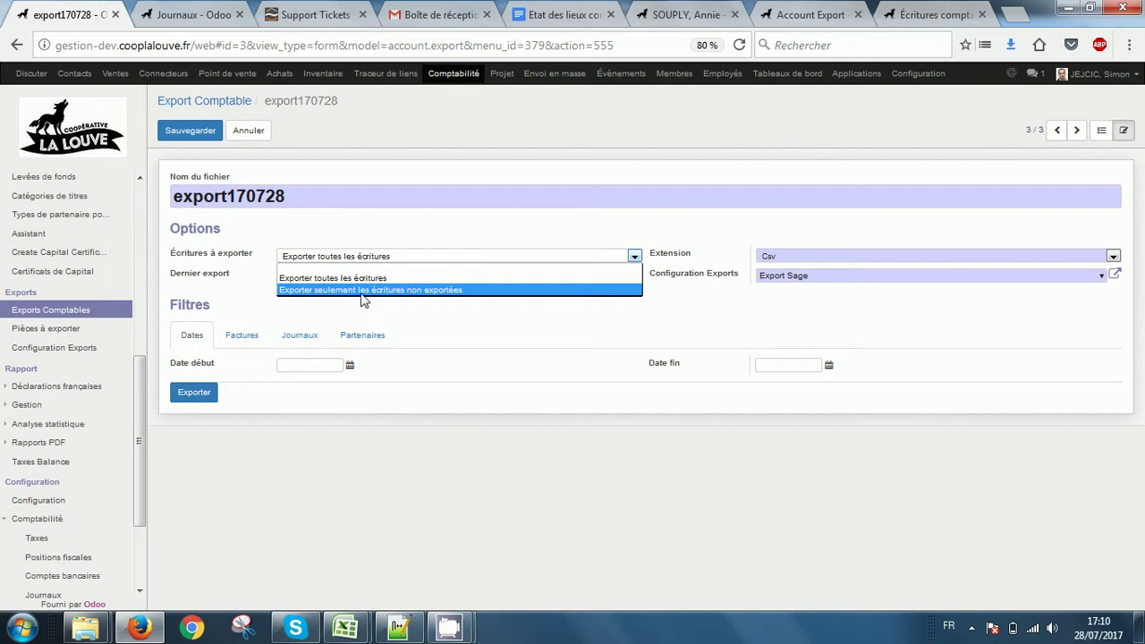
click(367, 278)
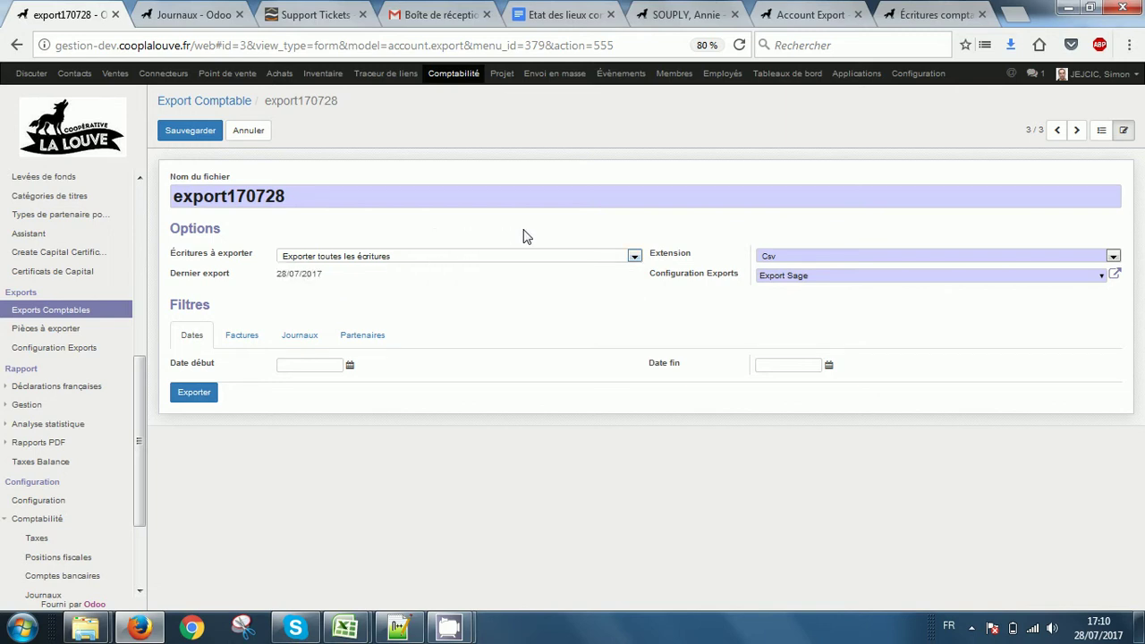
click(824, 259)
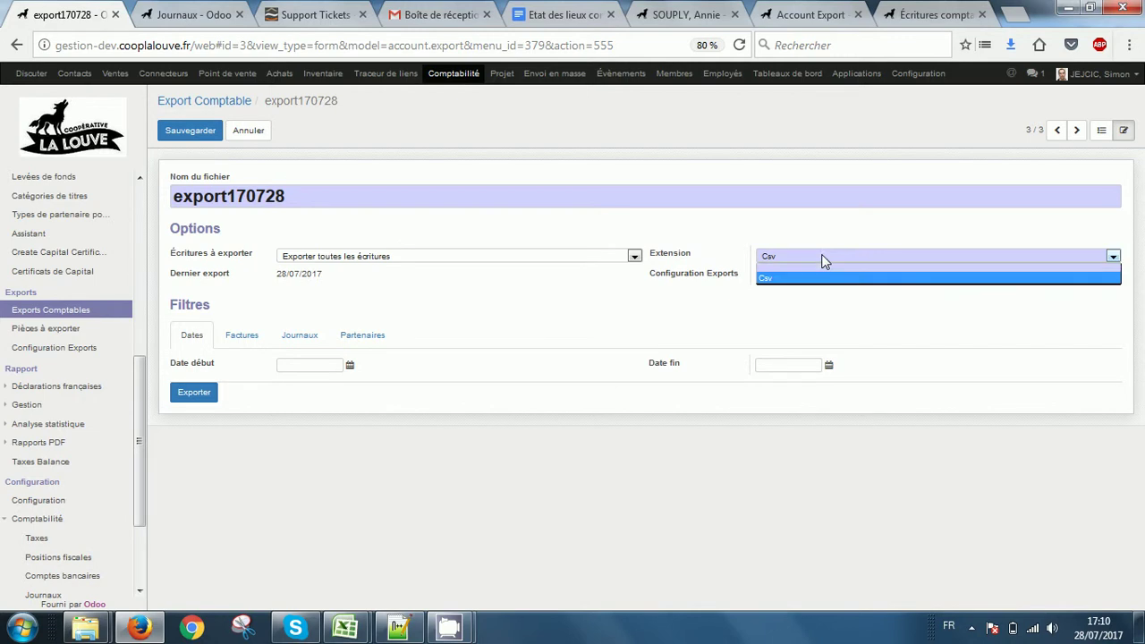
click(822, 256)
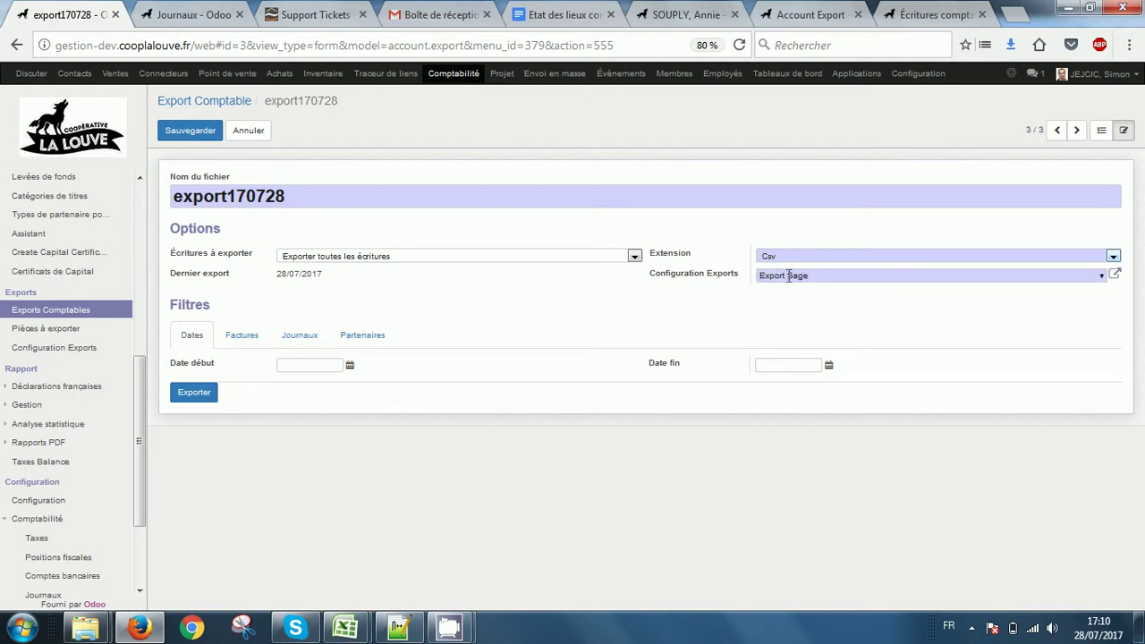
triple_click(789, 275)
click(531, 302)
Review the export's invoice, journal and partner filters, then leave edit mode without saving and close the CB 01 journal pop-up.
click(249, 336)
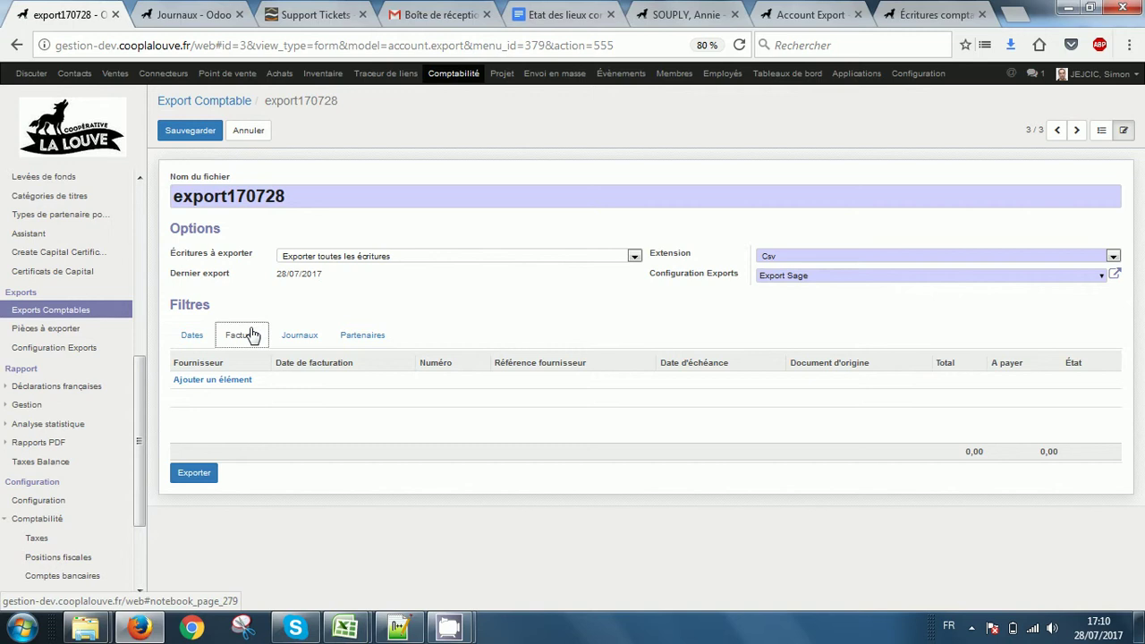
click(301, 335)
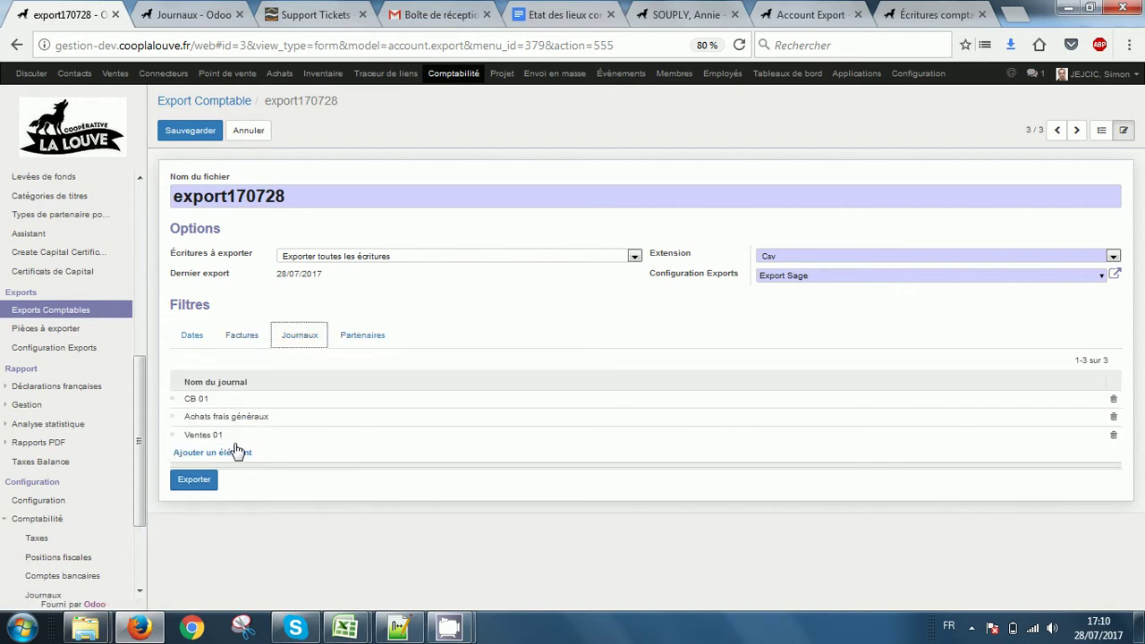
click(369, 339)
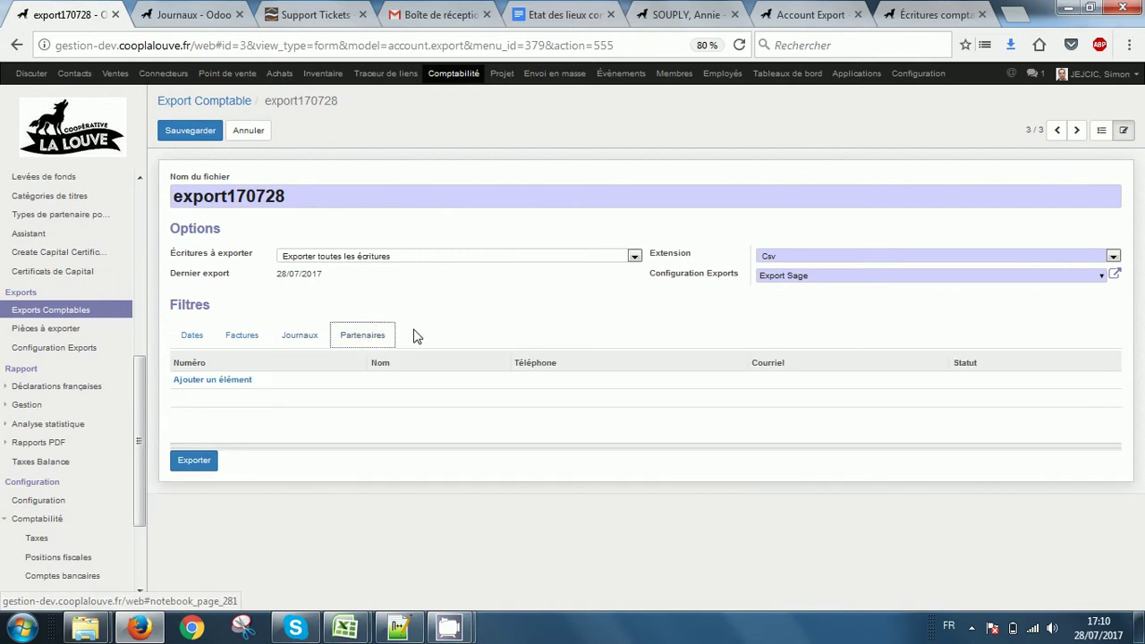
click(310, 338)
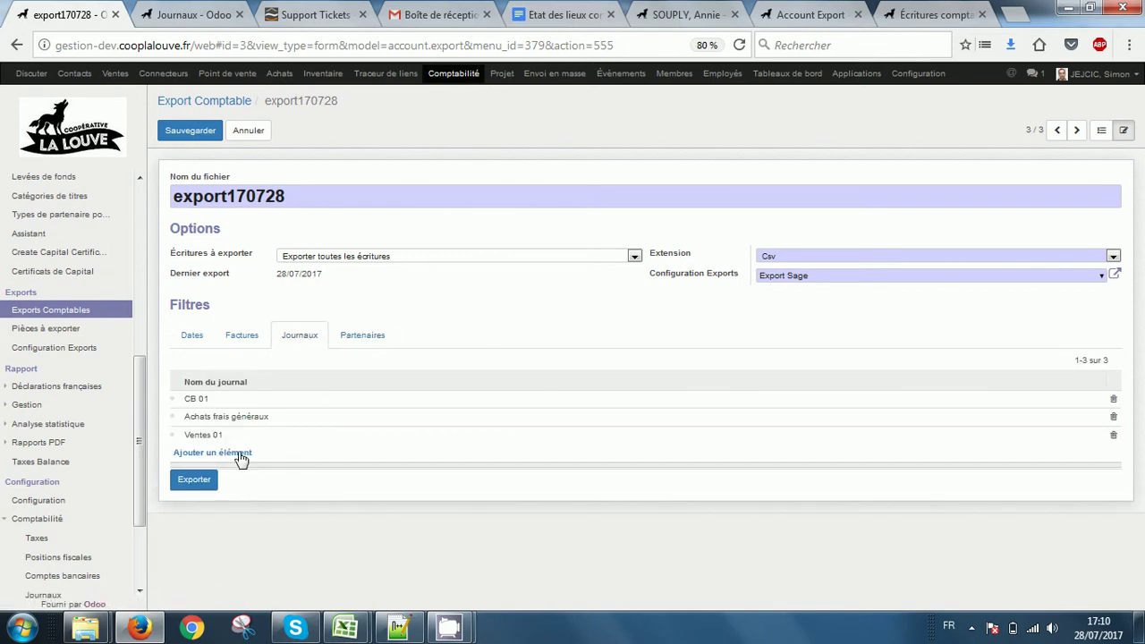
click(248, 136)
click(201, 377)
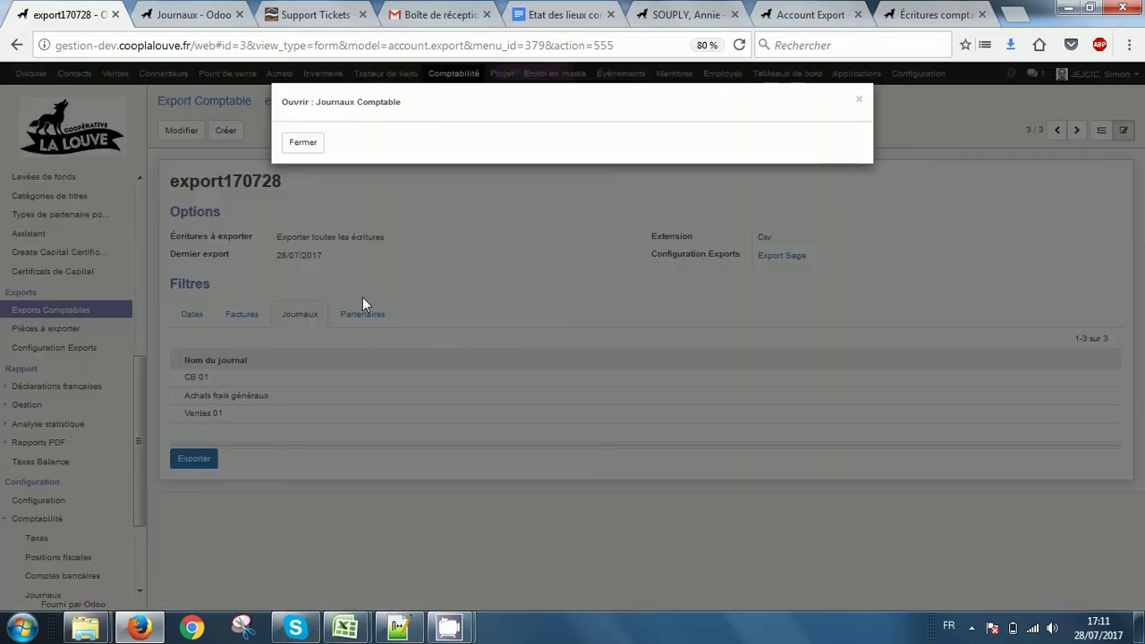
click(860, 102)
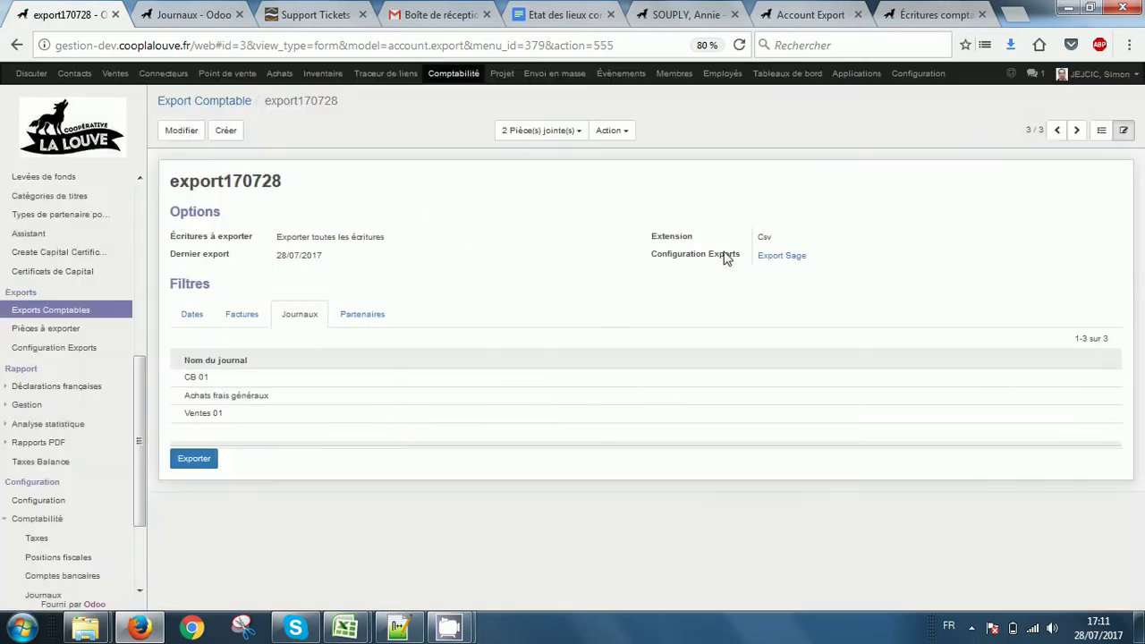
Run the export170728 accounting export and open its newest attachment, export170728.csv, with LibreOffice Calc.
click(197, 459)
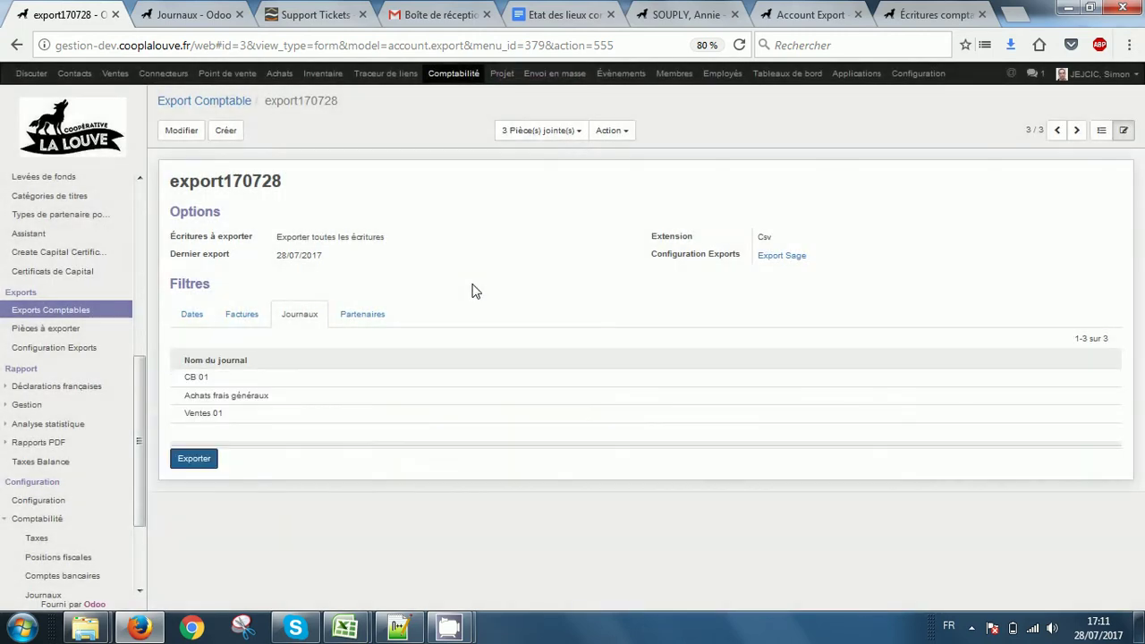
click(548, 133)
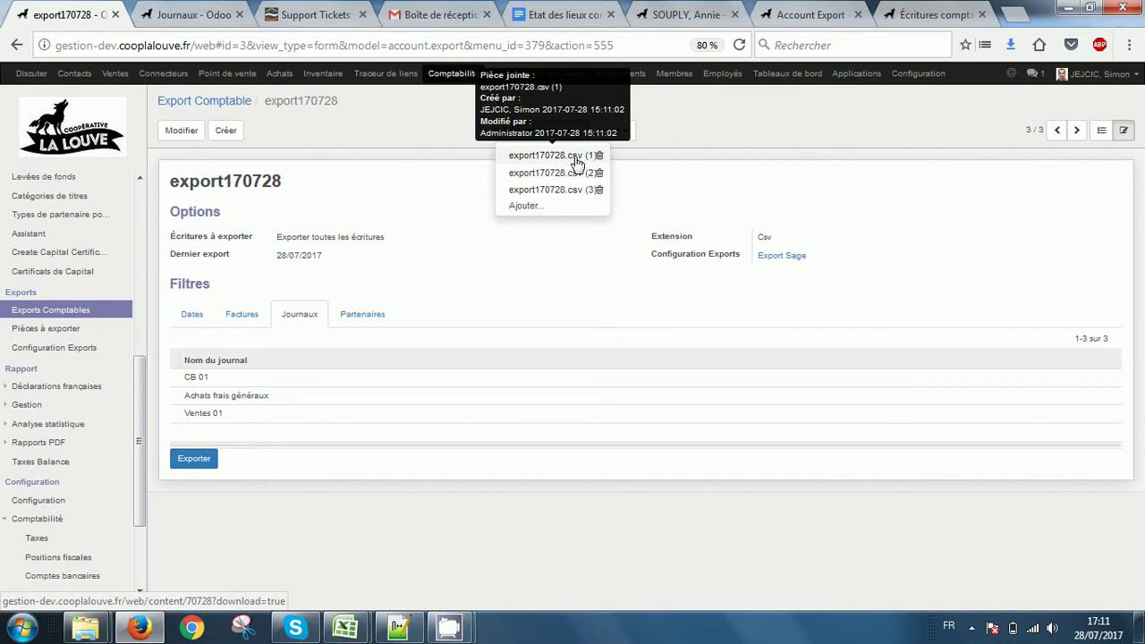
click(578, 162)
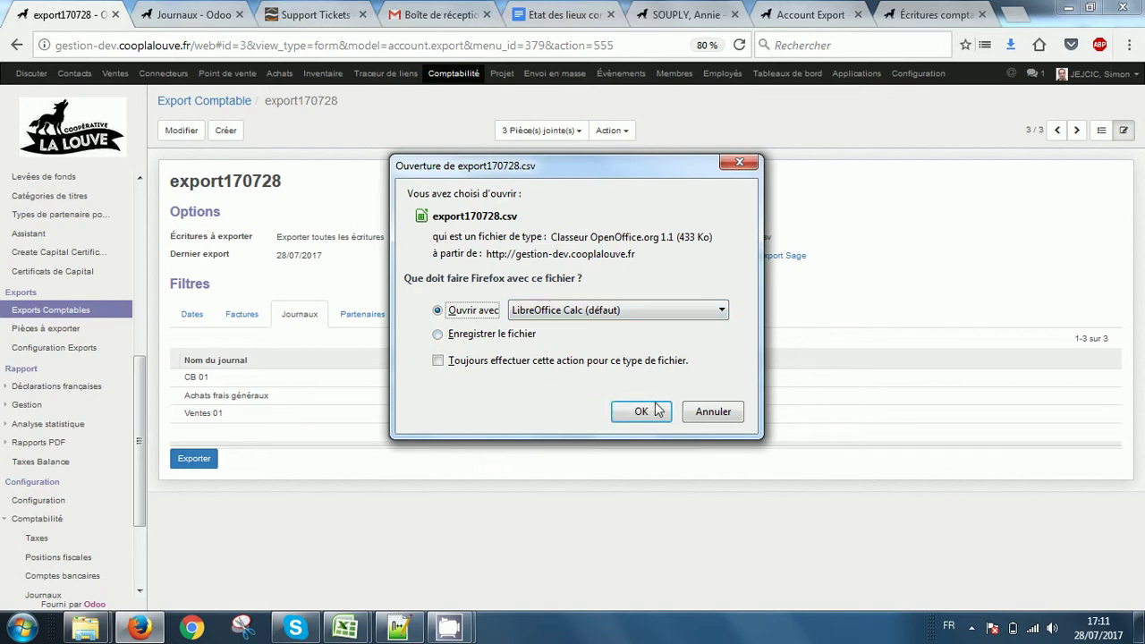
click(658, 412)
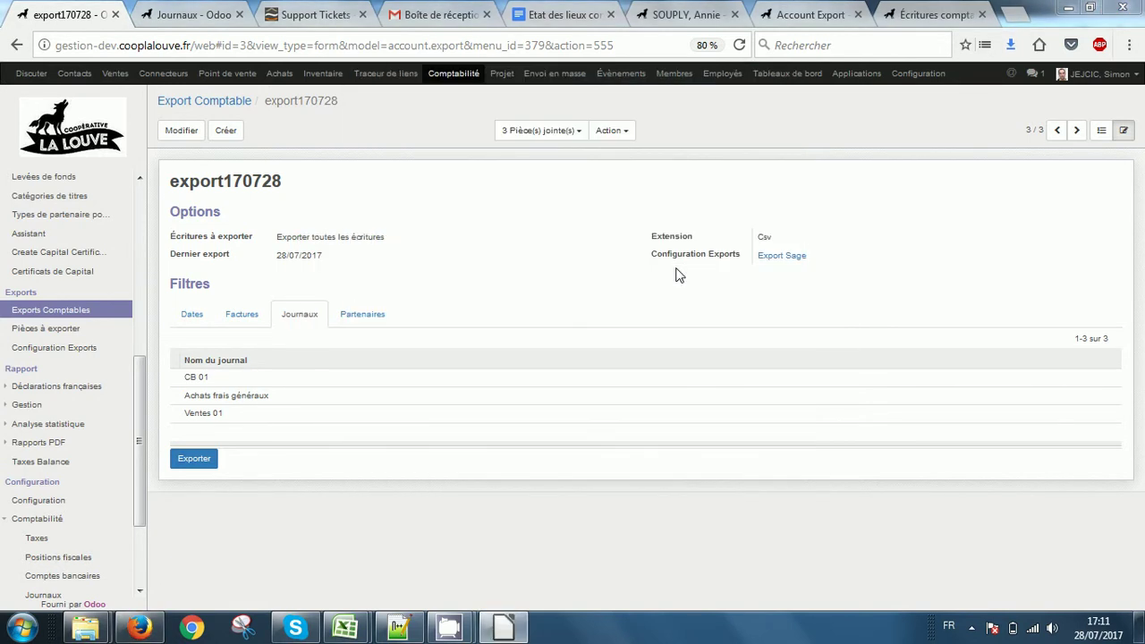
Import the CSV as Unicode (UTF-8) text separated by semicolons from row 1, and enable editing of the opened document.
click(510, 636)
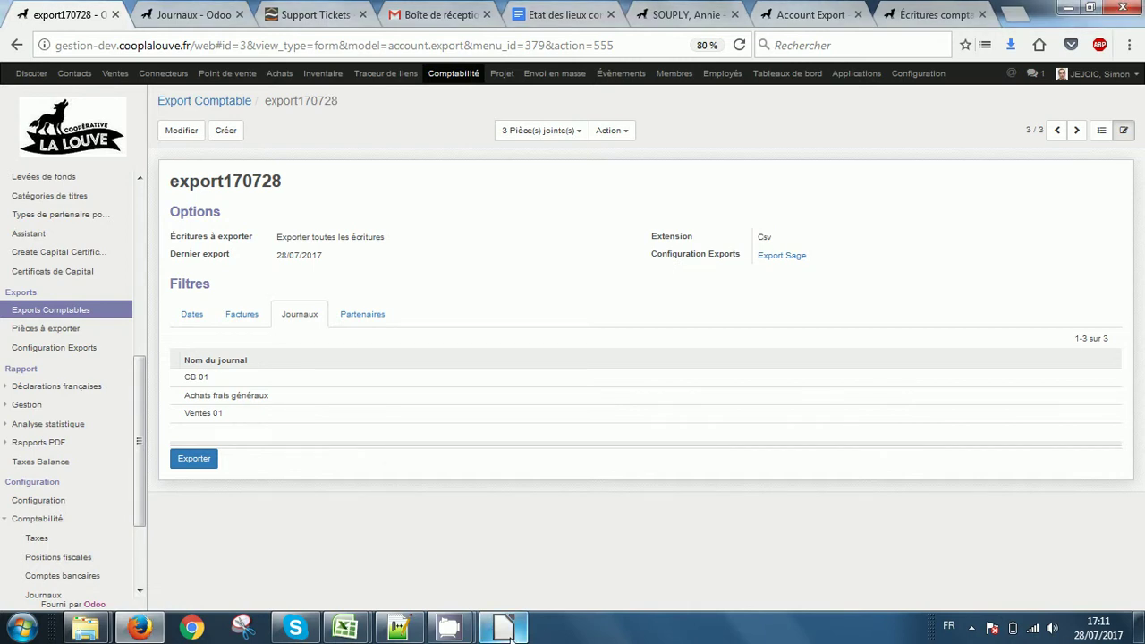
click(509, 631)
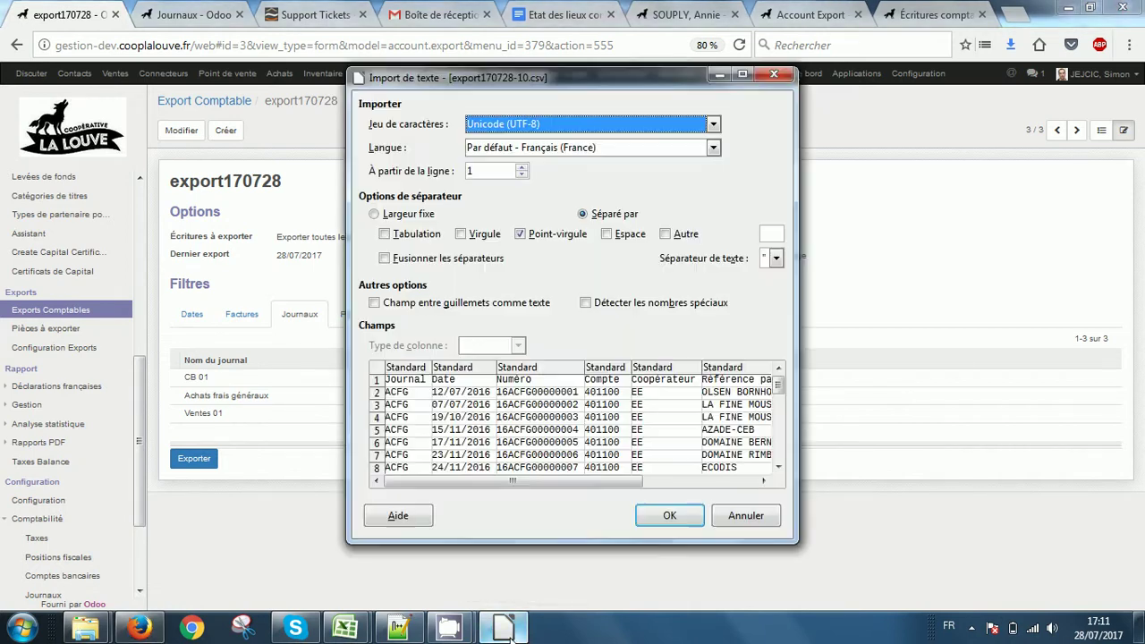
click(669, 518)
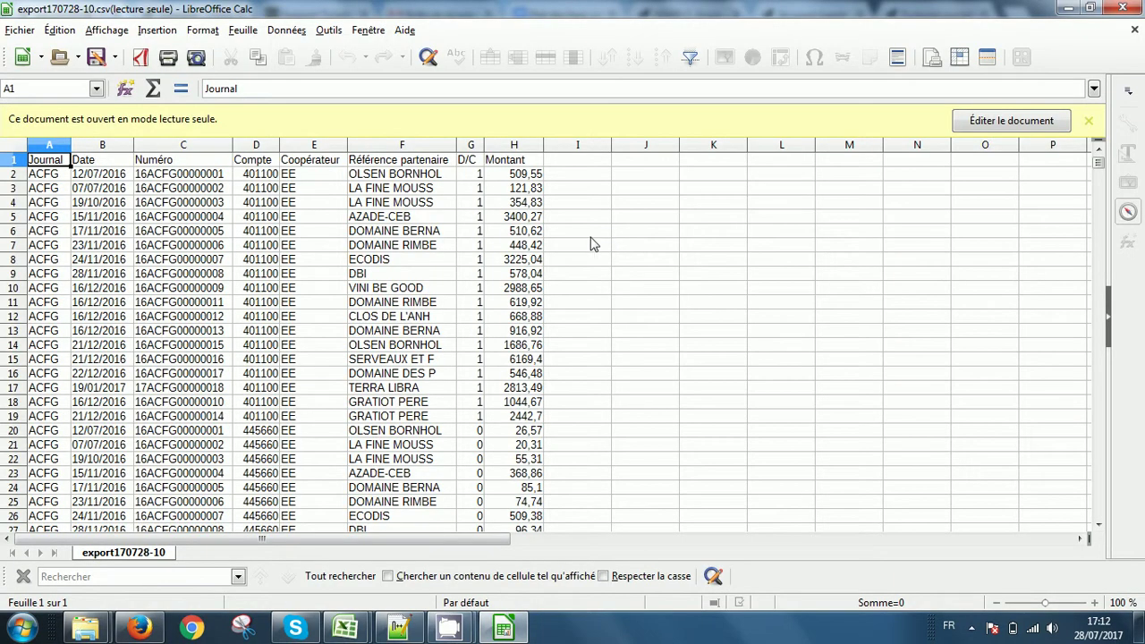
click(402, 230)
click(989, 121)
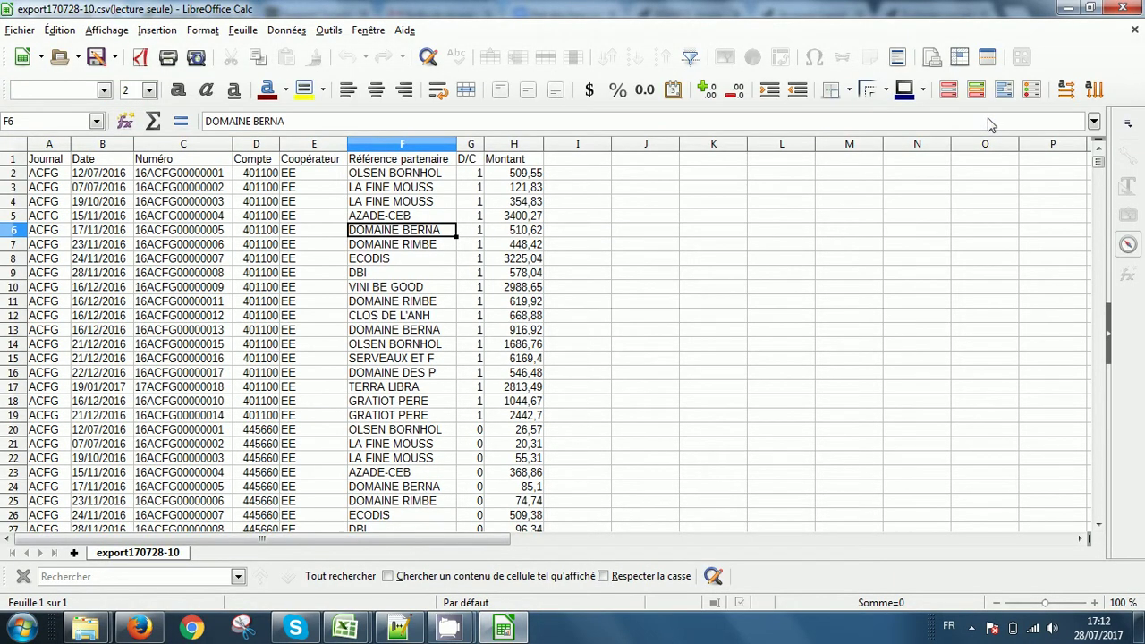
Examine the header row's Journal, Date, Numéro and Compte column titles in the exported sheet.
click(218, 247)
key(ctrl+Up)
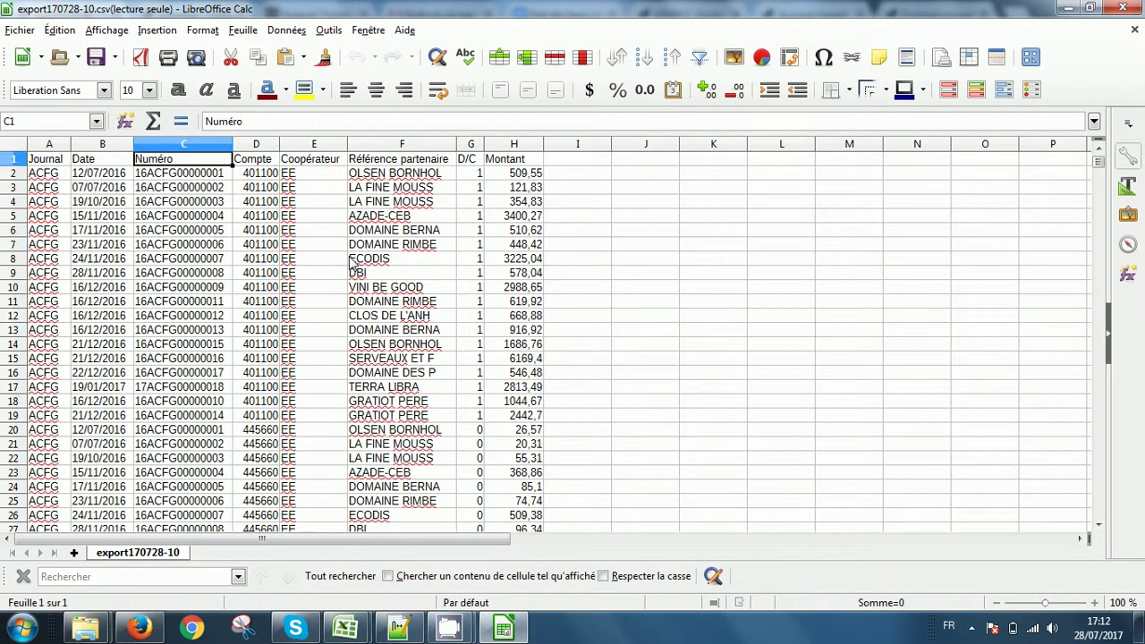
key(Left)
key(Left)
key(shift+Right)
key(shift+Right)
key(shift+Right)
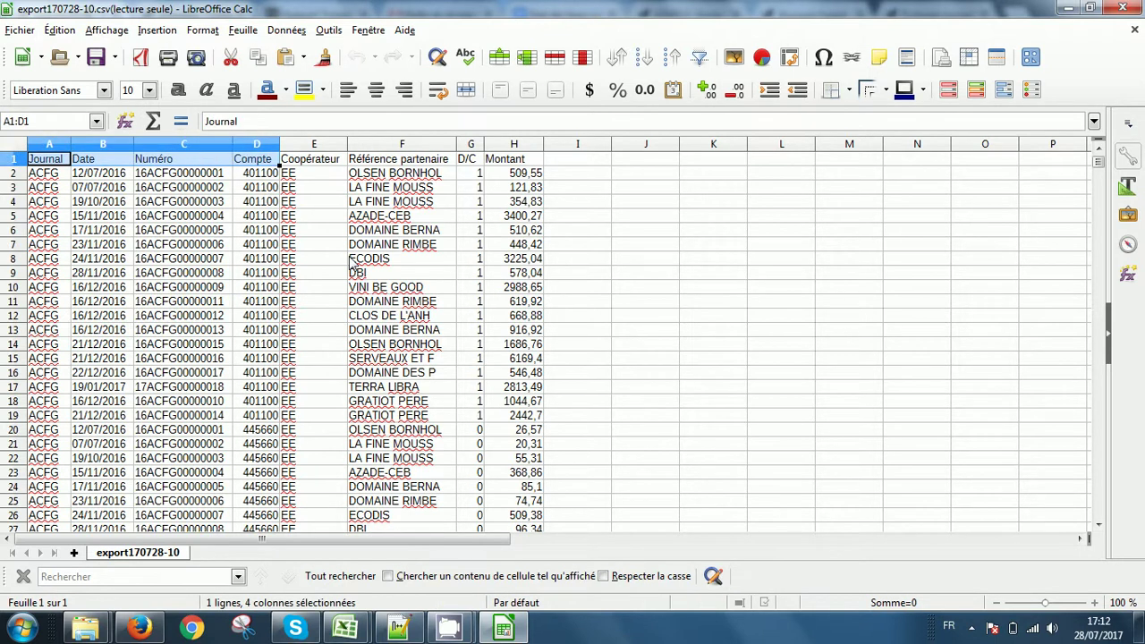
Examine the Référence partenaire, D/C and Montant headings, then highlight the whole Coopérateur column.
key(Right)
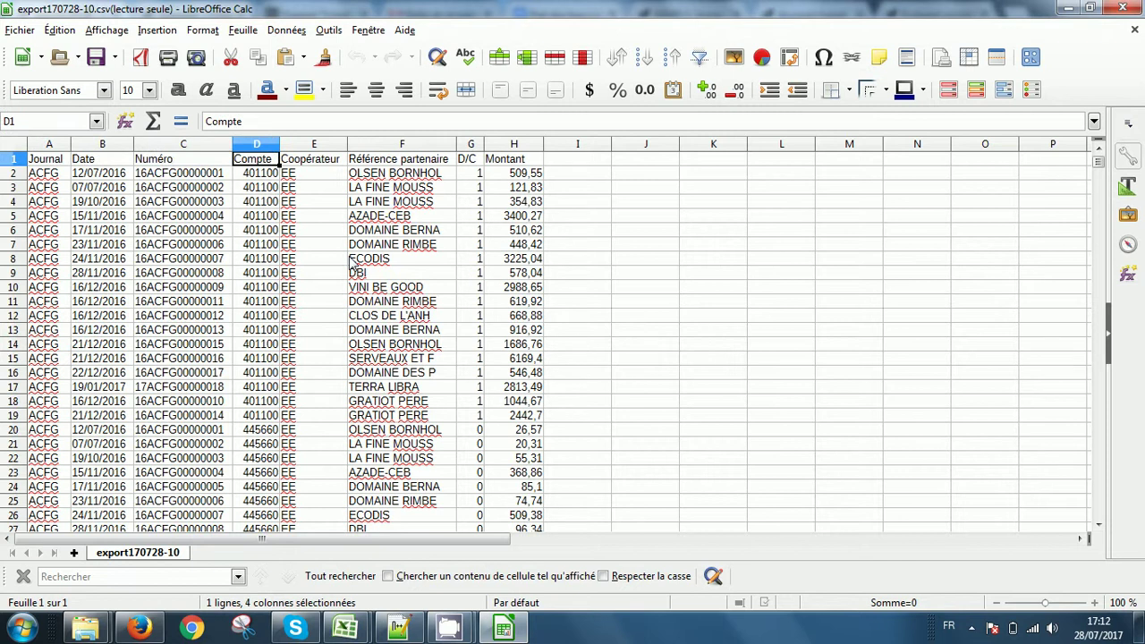
key(Right)
key(Right)
key(shift+Right)
key(shift+Right)
key(Left)
key(Left)
key(Left)
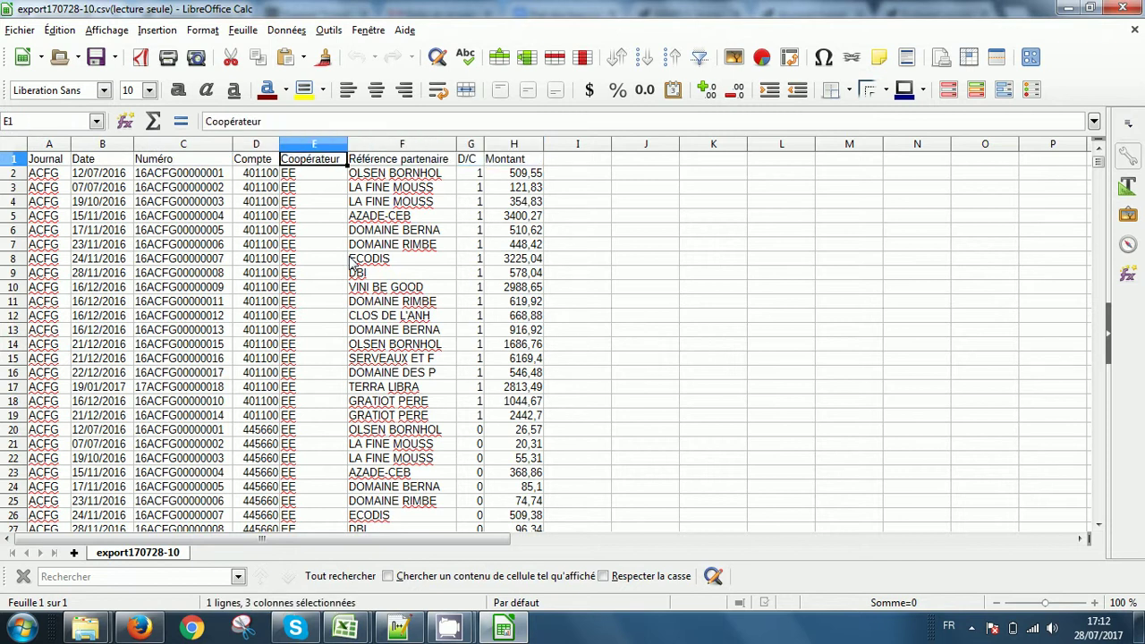
click(328, 143)
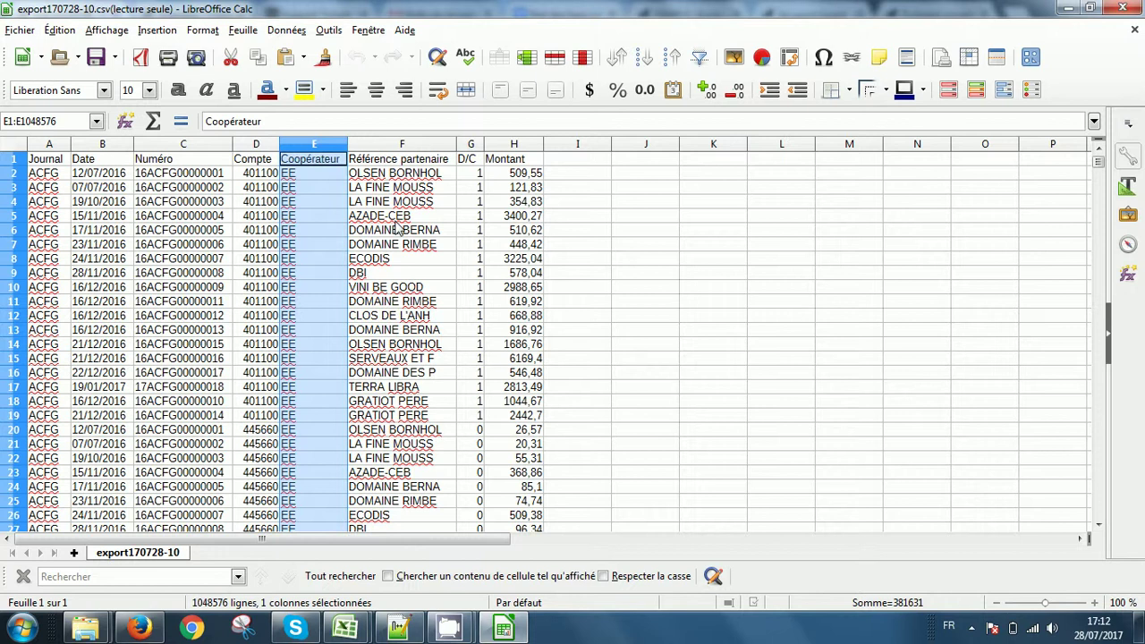
Review the first exported entry's journal code, date, entry number and account in row 2.
click(205, 215)
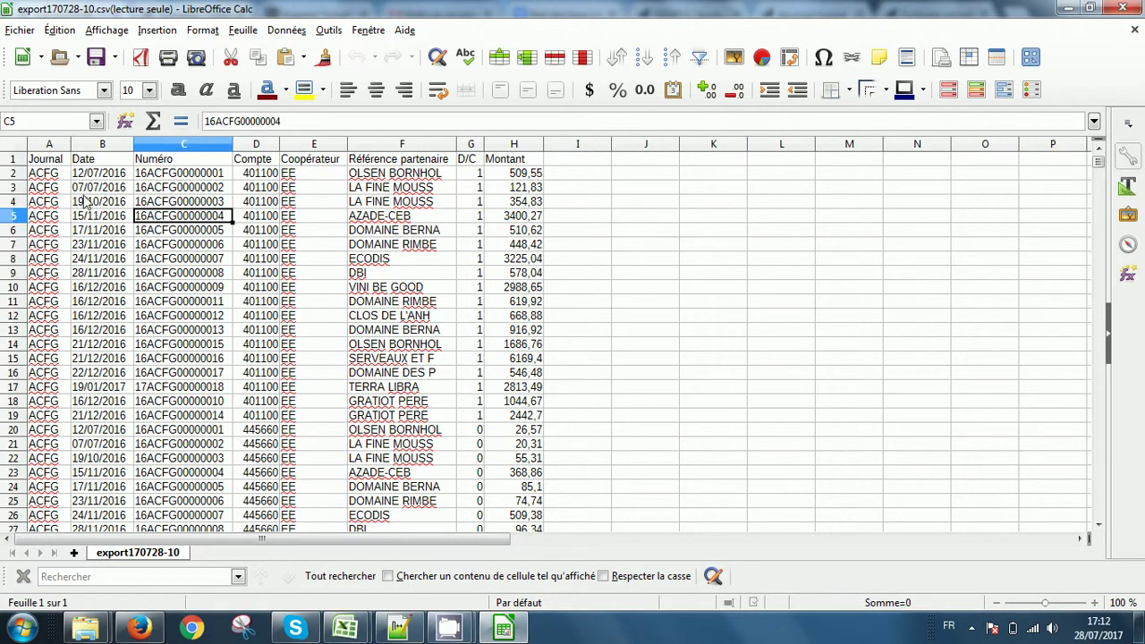
click(50, 177)
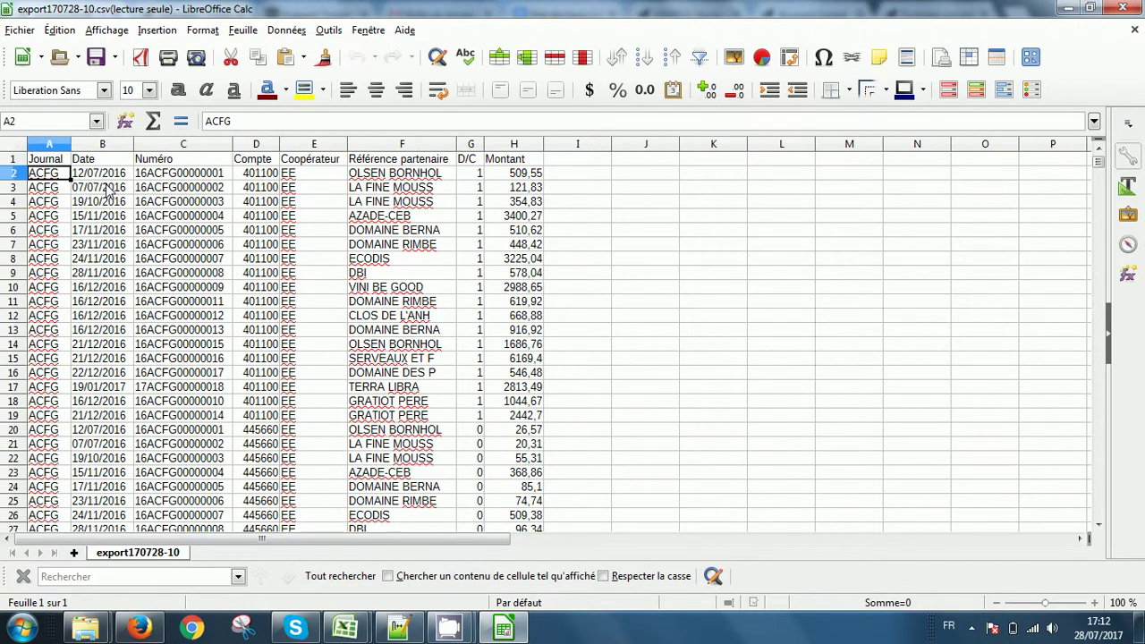
key(Right)
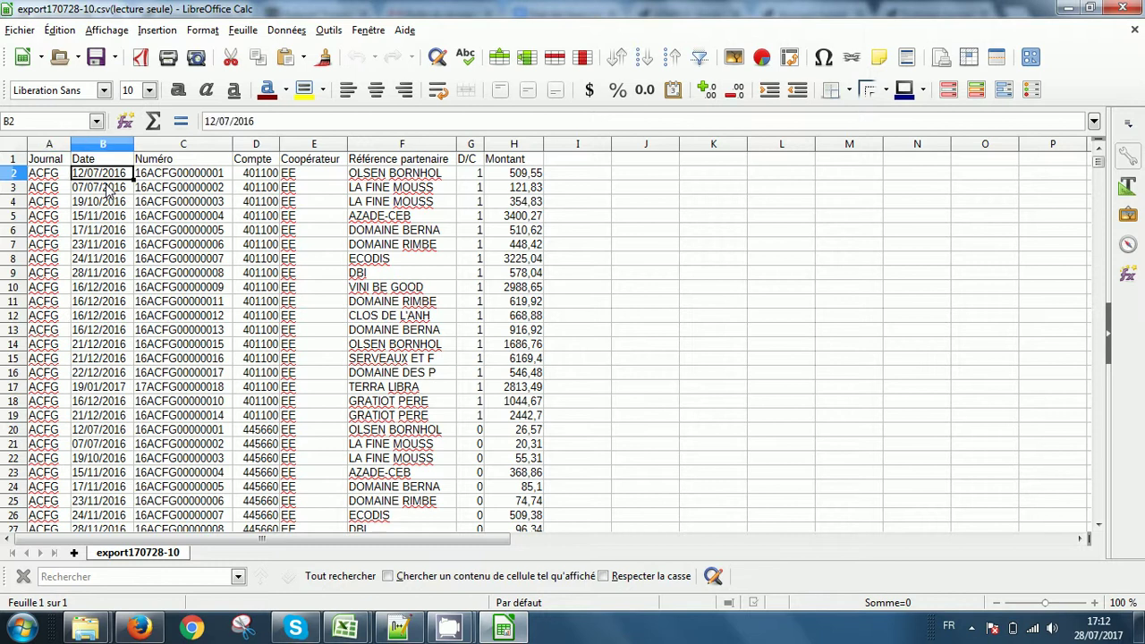
key(Right)
key(Right)
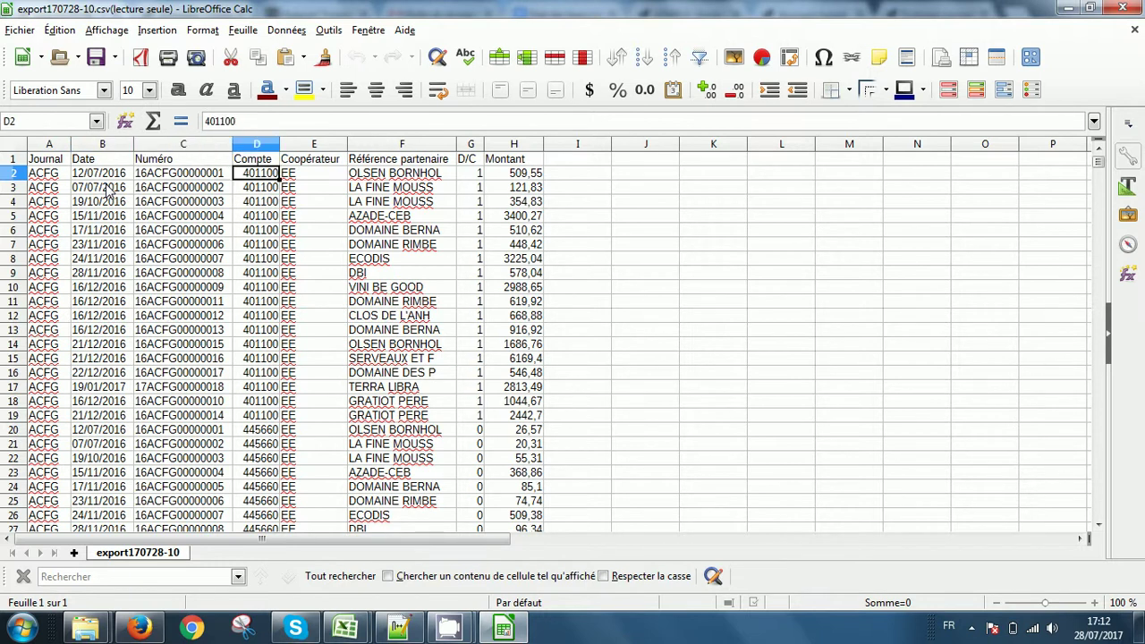
Compare the first entry's Coopérateur value with its Référence partenaire value in row 2.
key(Right)
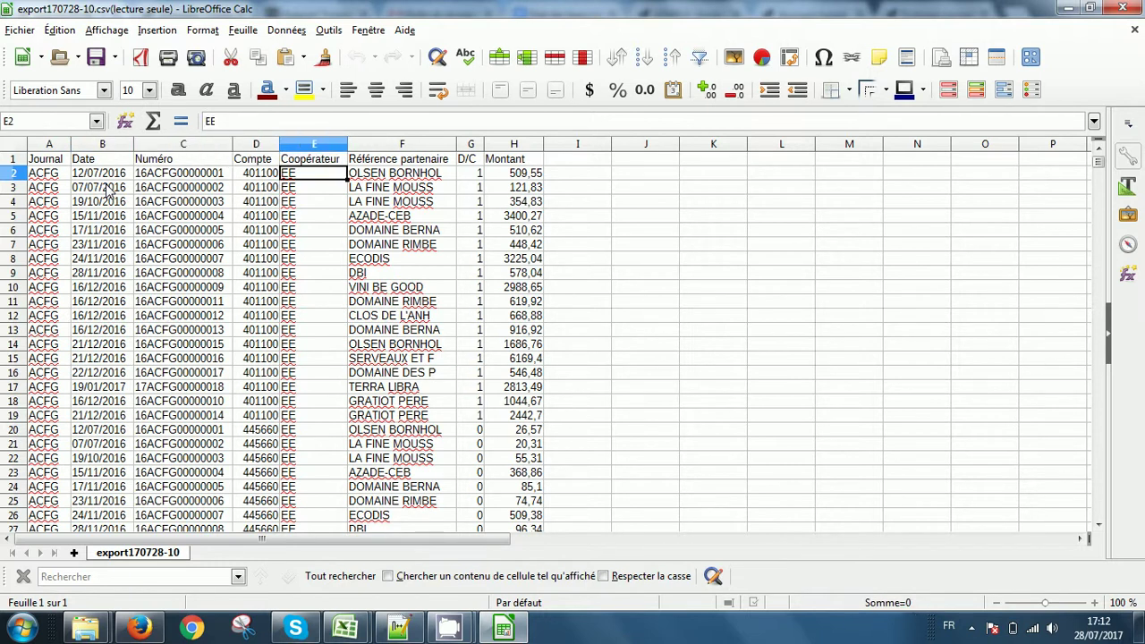
key(Right)
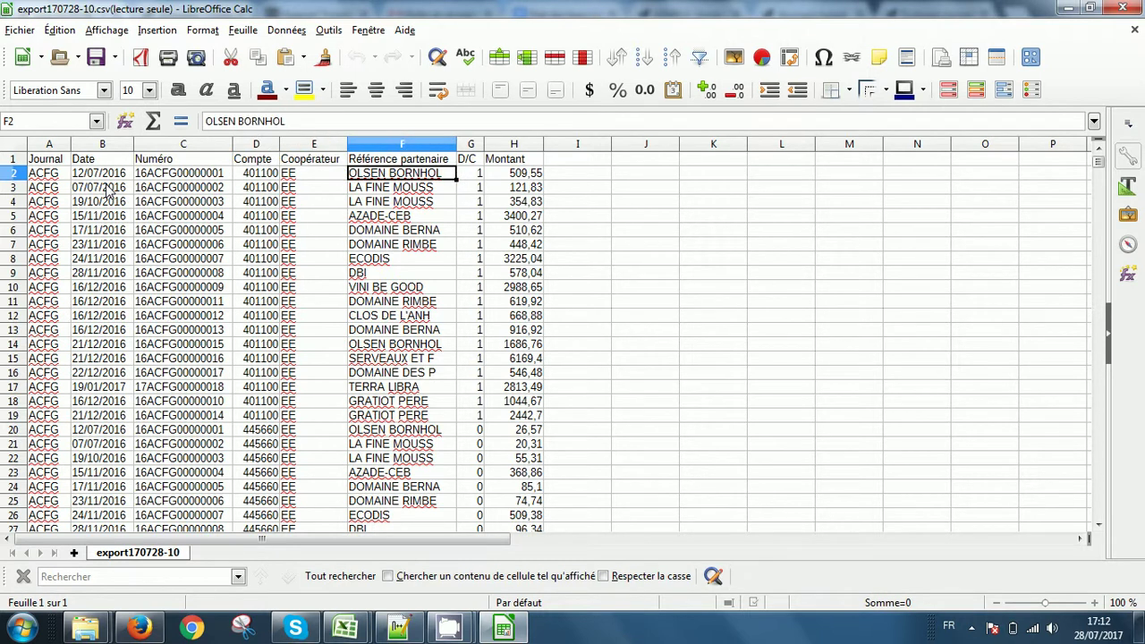
key(Left)
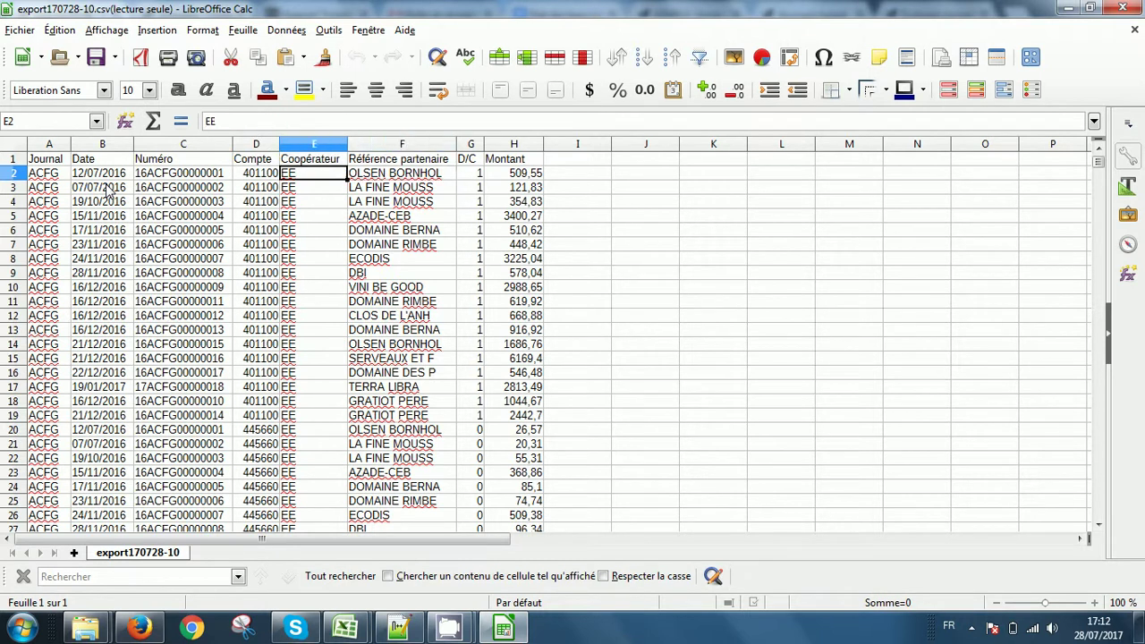
key(Right)
key(Left)
key(Right)
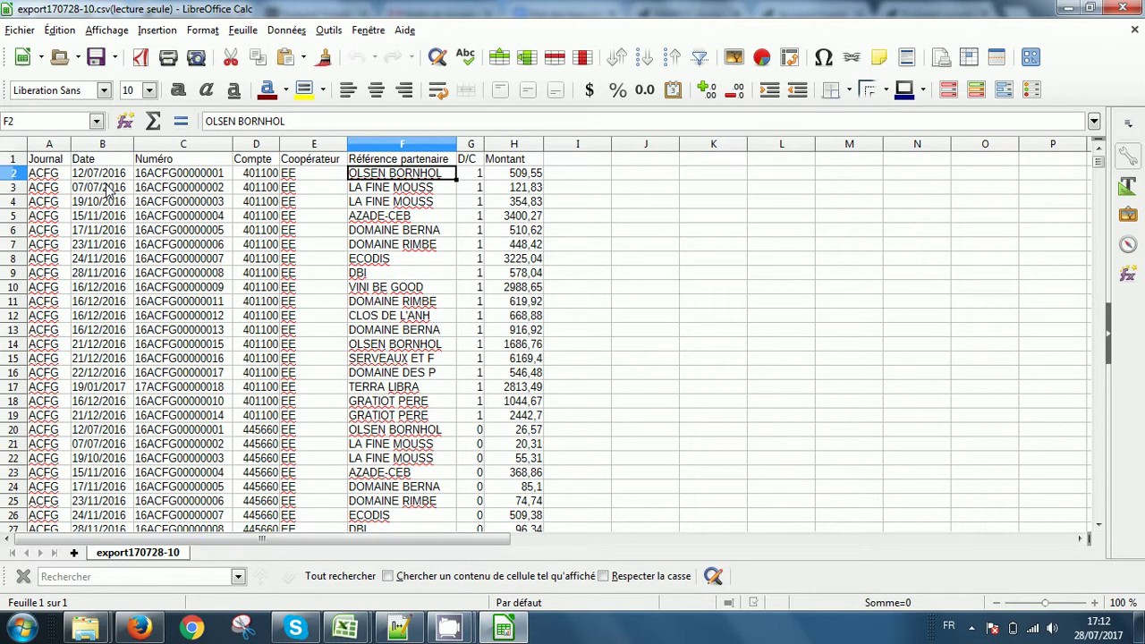
key(Left)
key(Right)
key(Left)
key(Right)
Examine the D/C column's heading and its debit or credit codes in the first entries.
key(Right)
key(Down)
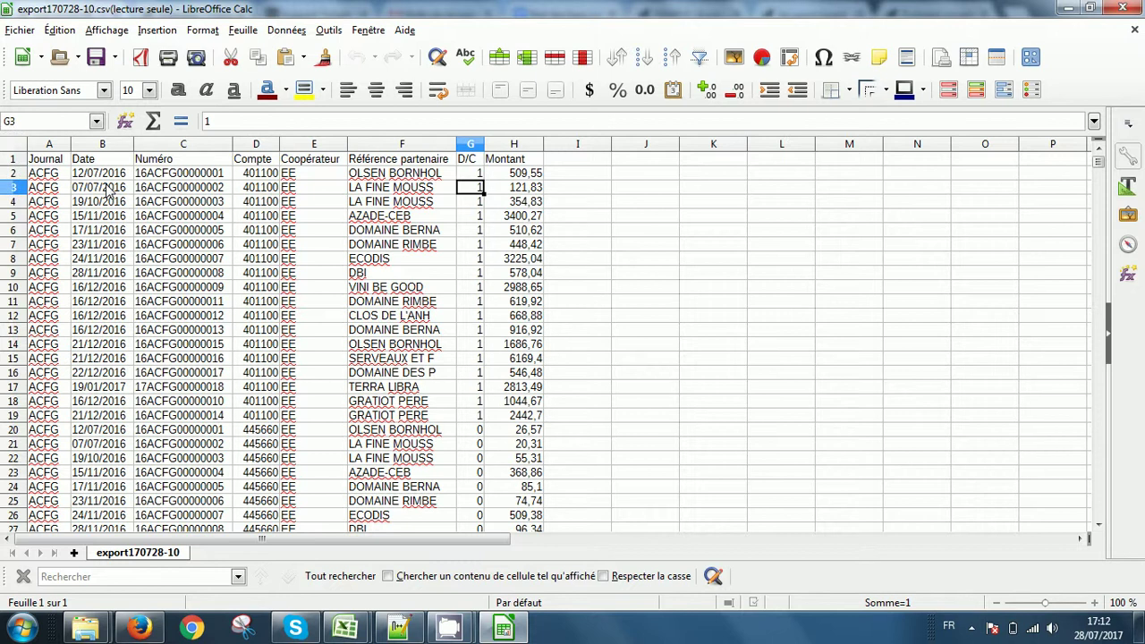
key(Up)
key(Up)
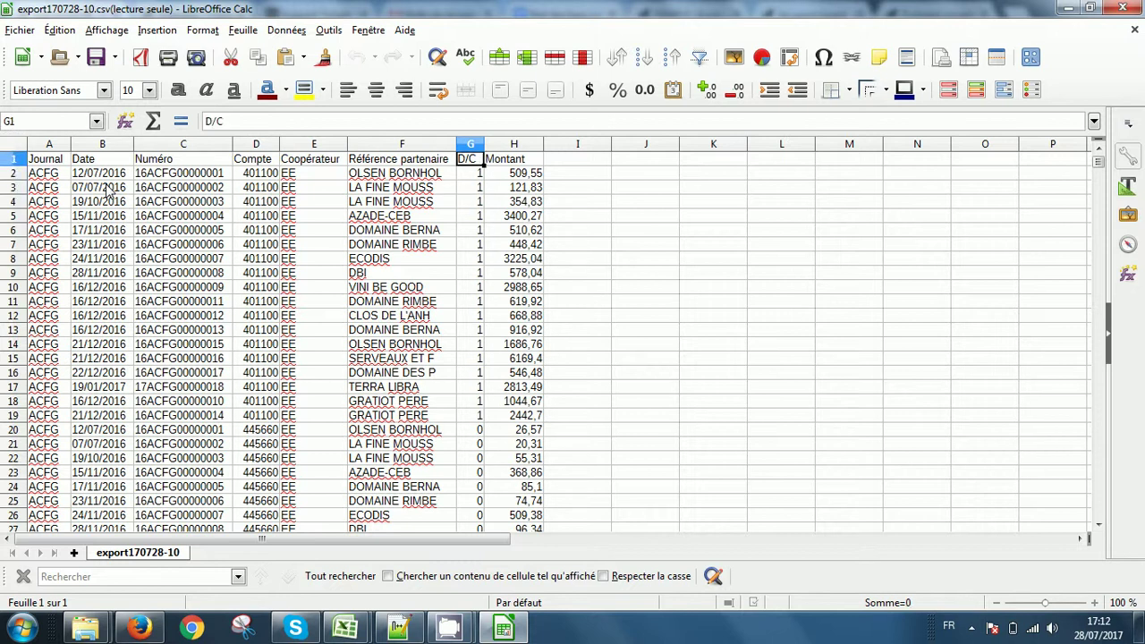
key(Down)
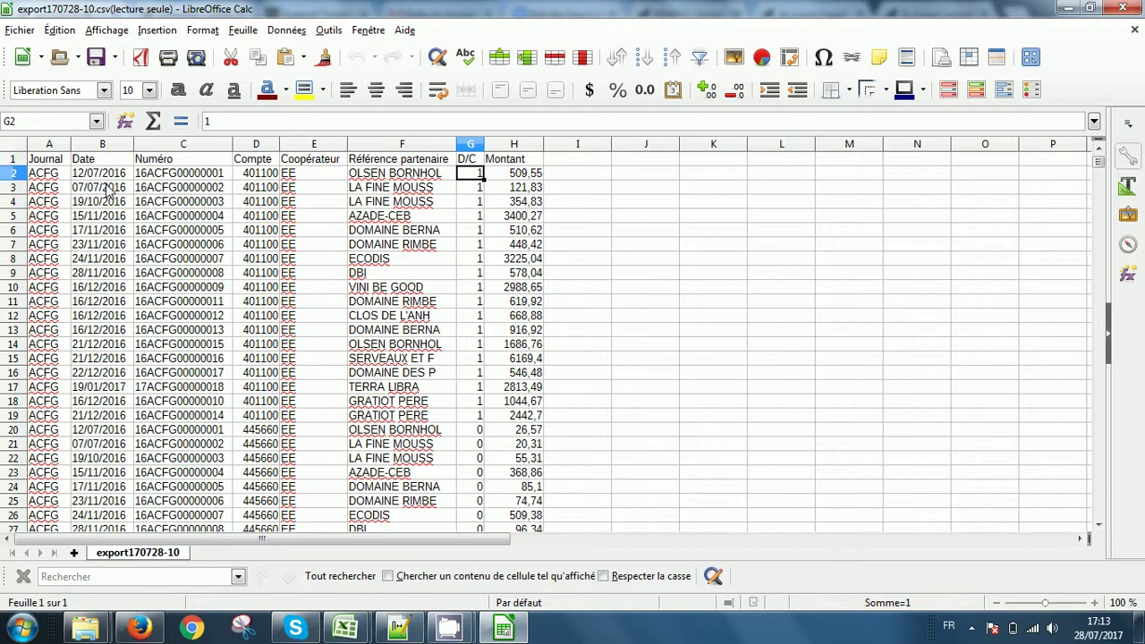
Review the Montant column from the first to the last exported entry, then switch back to the Odoo export page in Firefox.
key(Right)
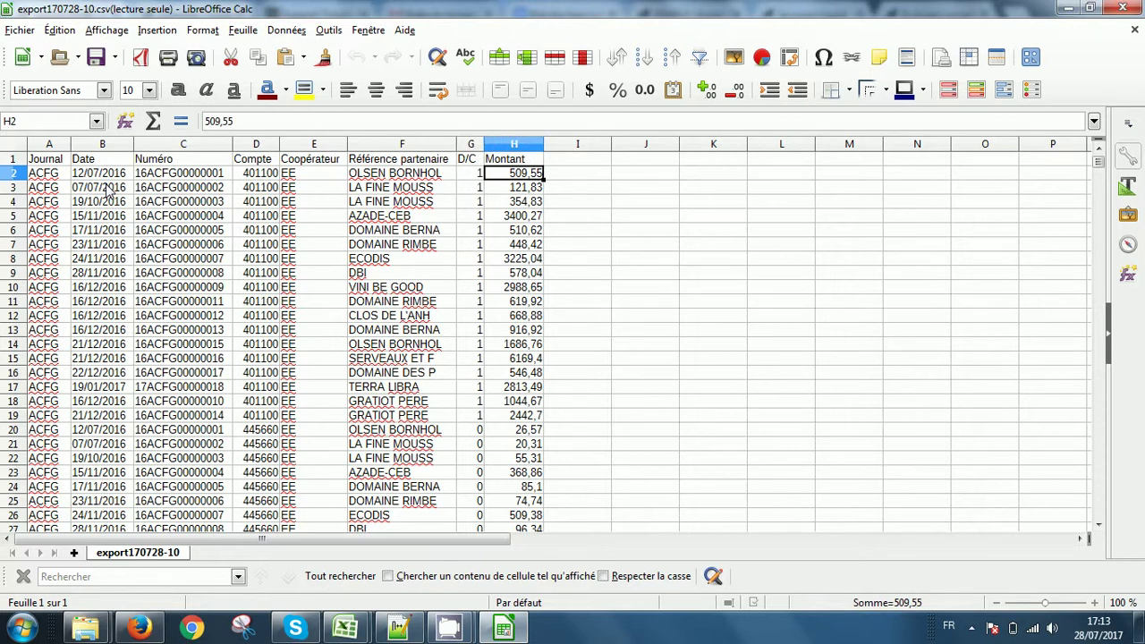
key(ctrl+Down)
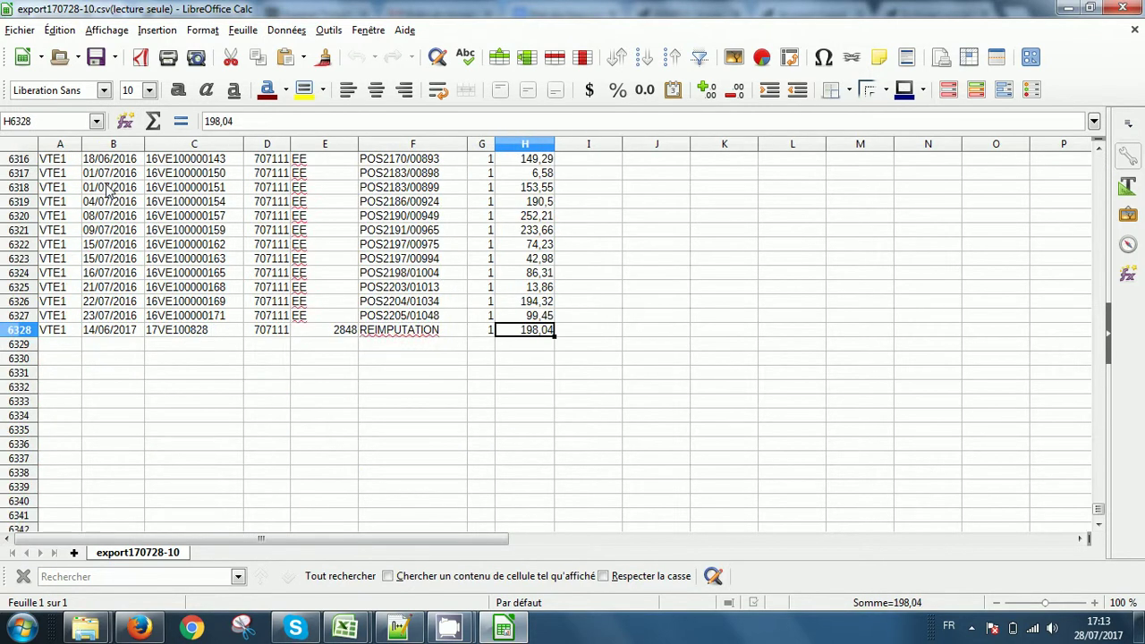
key(ctrl+Up)
key(Down)
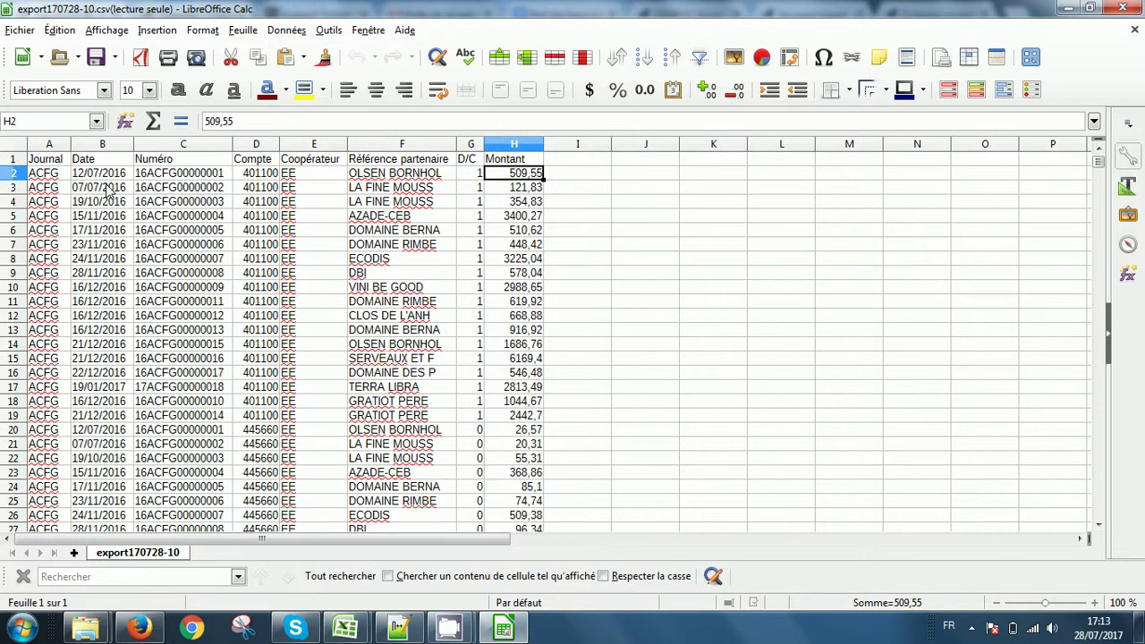
click(393, 230)
key(alt+Tab)
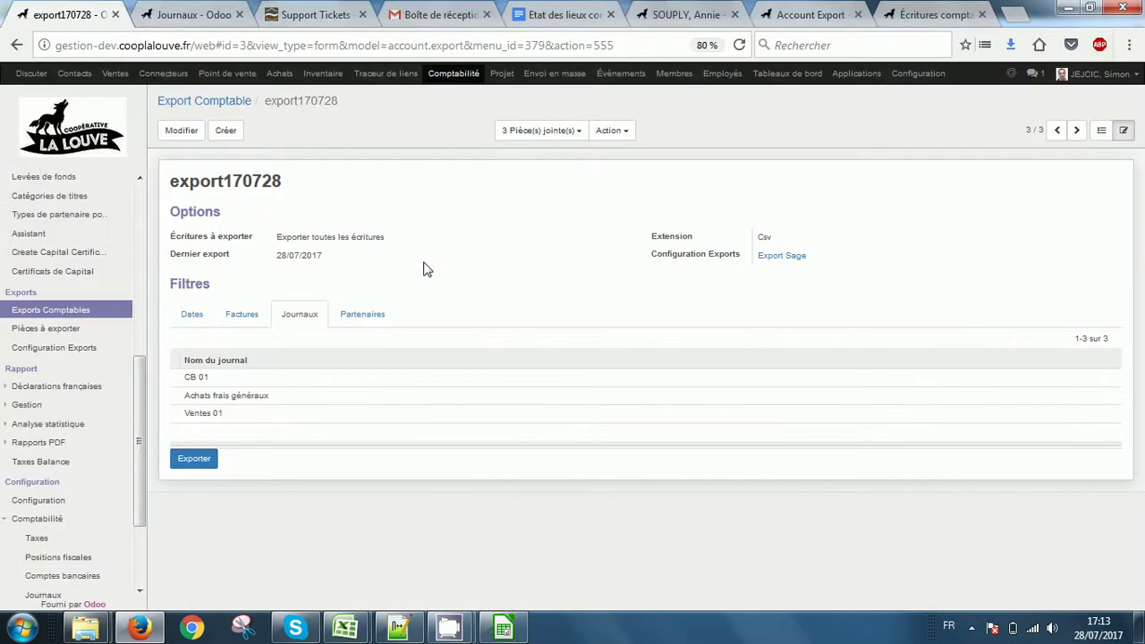